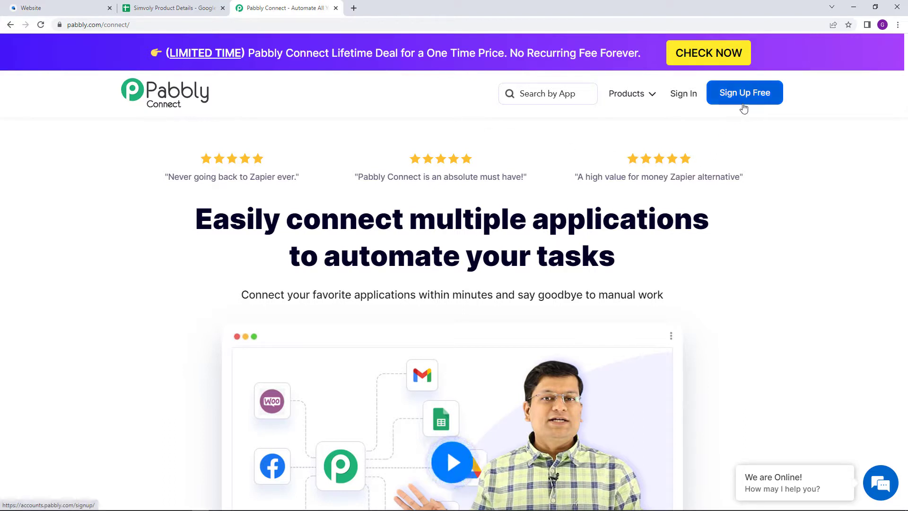
Sign in to open Pabbly Connect and create a workflow named "Simvoly To Google Sheets Automation".
left_click(684, 94)
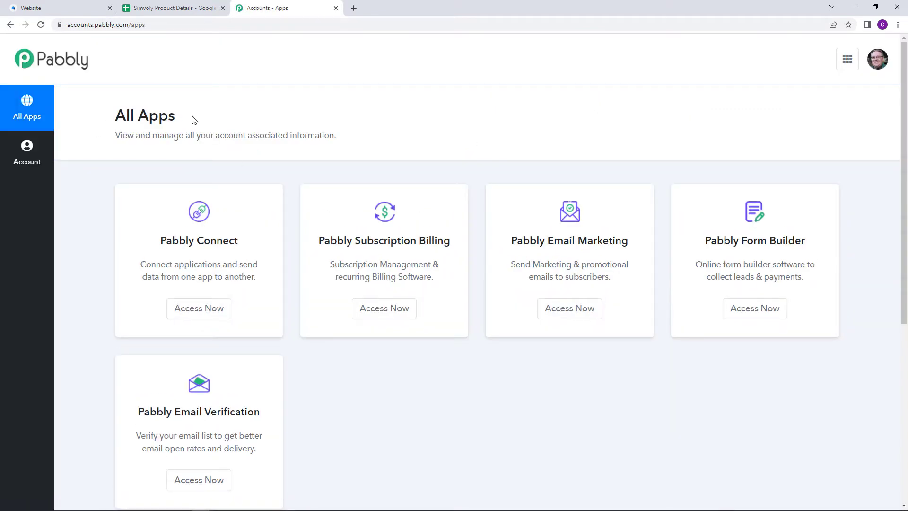
left_click(221, 305)
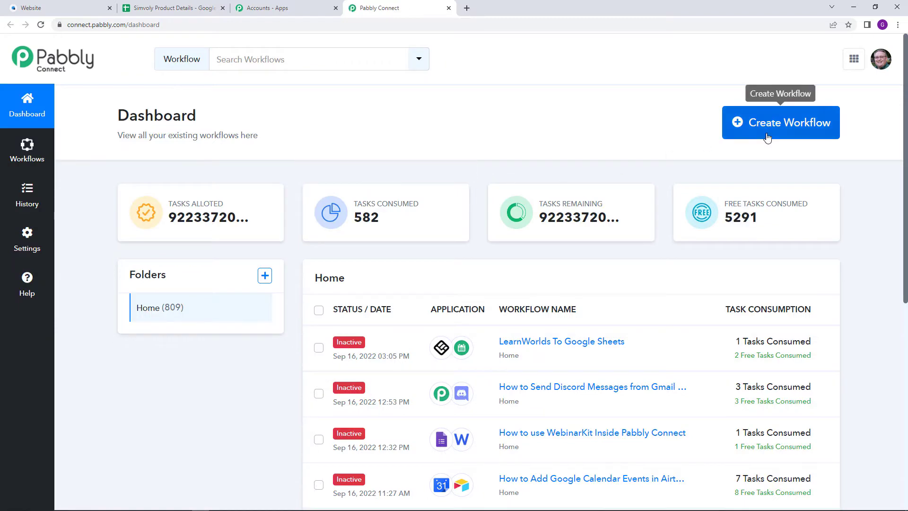
left_click(768, 137)
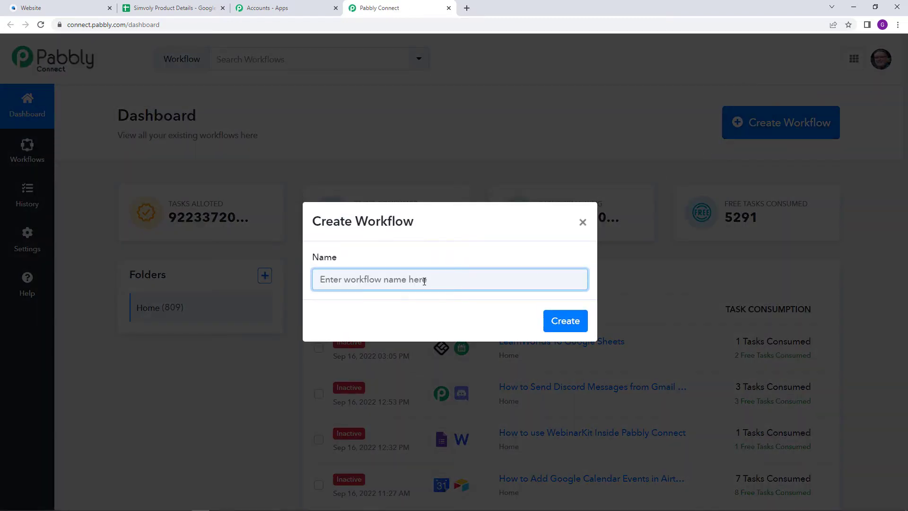
type("Simvoly To Google")
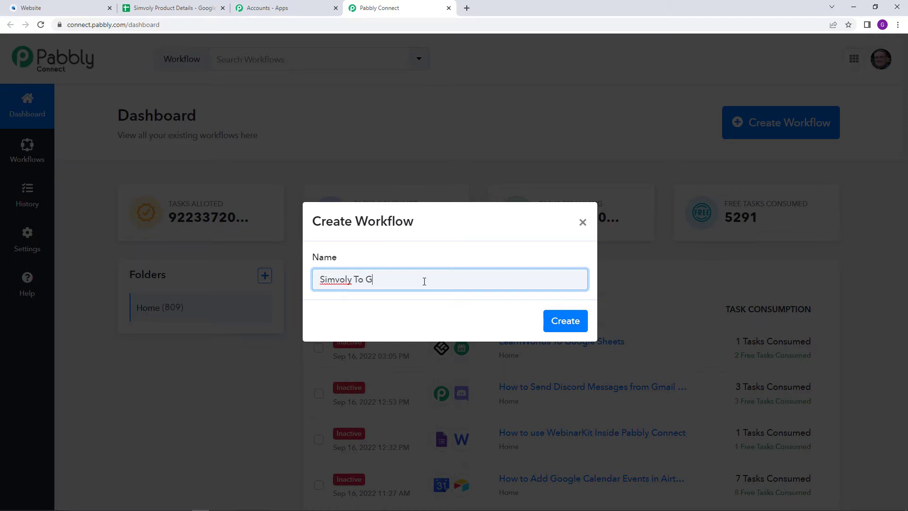
type(" Sheets Automation")
left_click(559, 327)
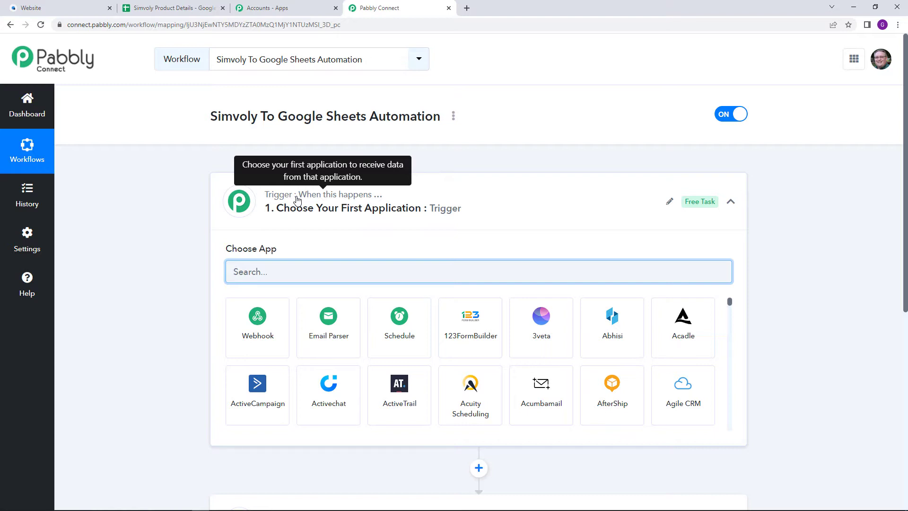
Choose Simvoly as the workflow's trigger application.
scroll(297, 200, "down", 3)
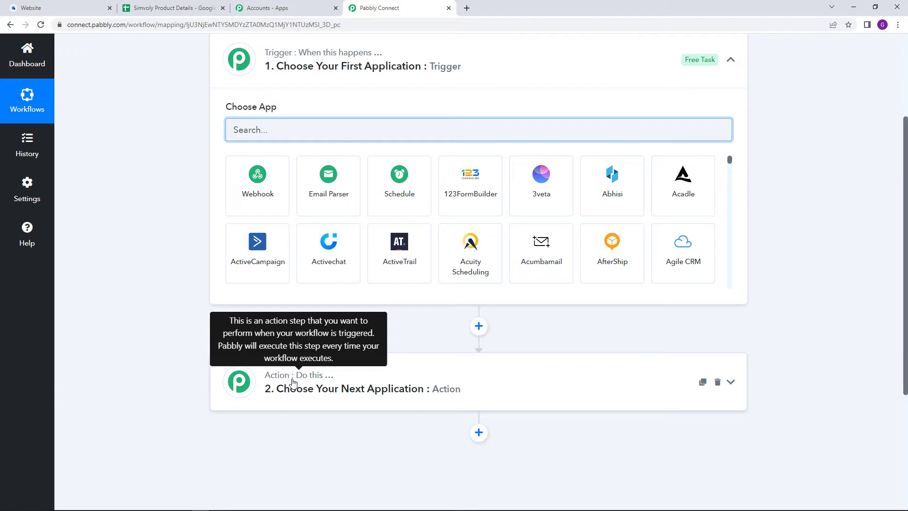
scroll(294, 382, "up", 3)
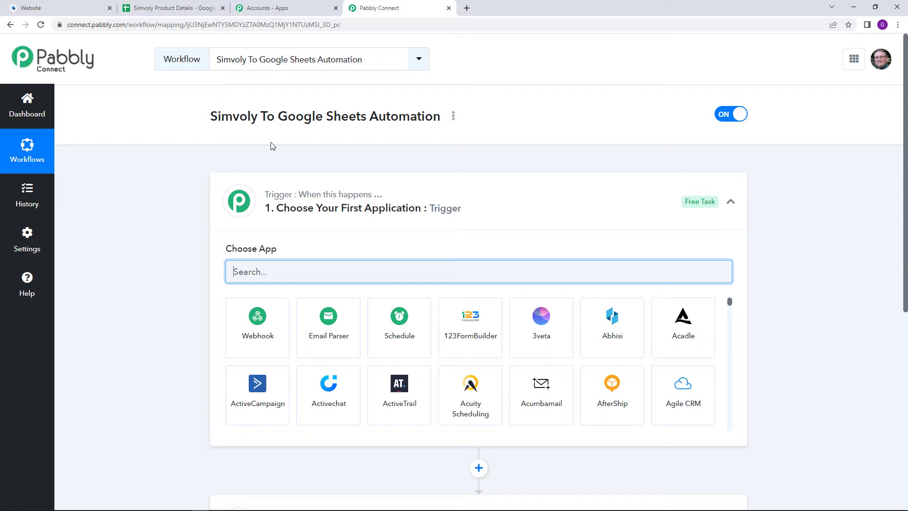
scroll(291, 163, "down", 1)
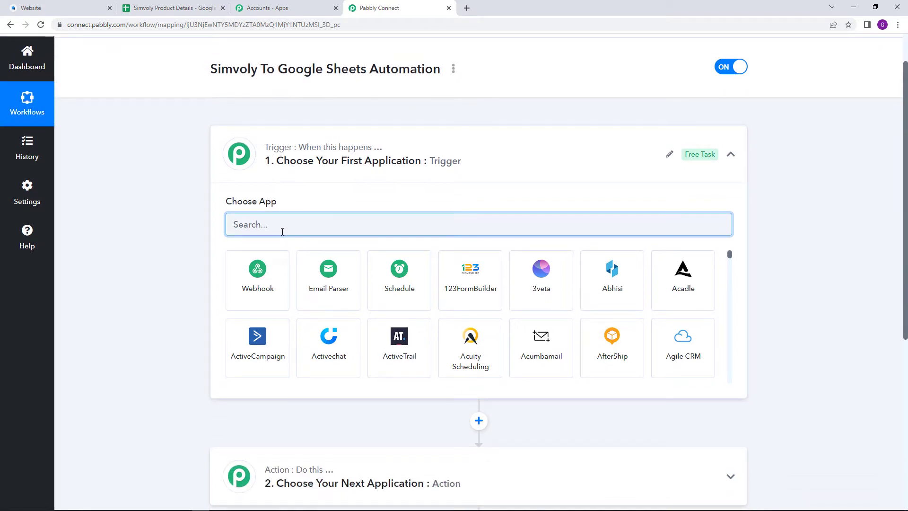
type("Simvoly")
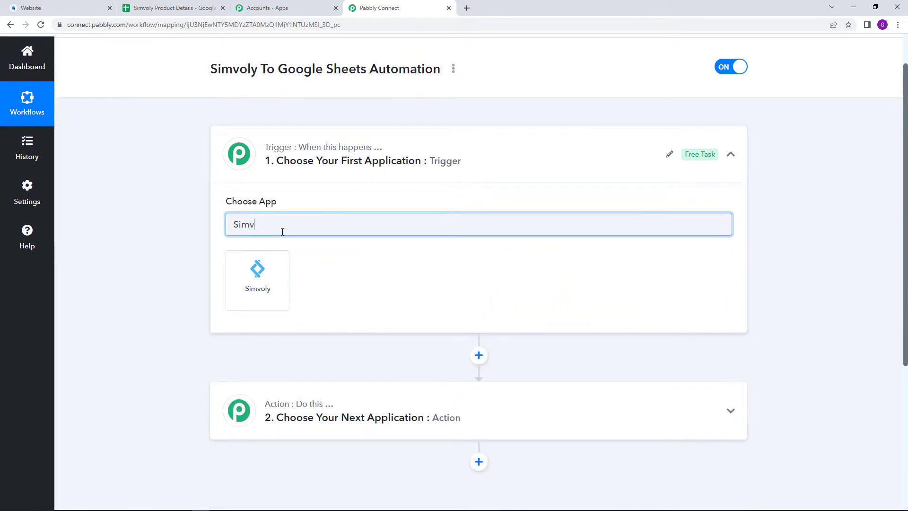
left_click(267, 288)
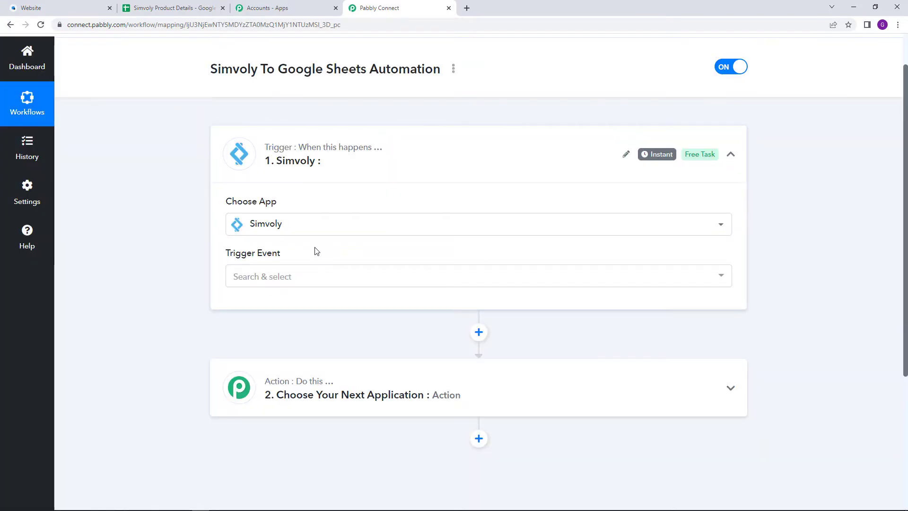
Set the Simvoly trigger event to New Product and copy its webhook URL.
mouse_move(305, 251)
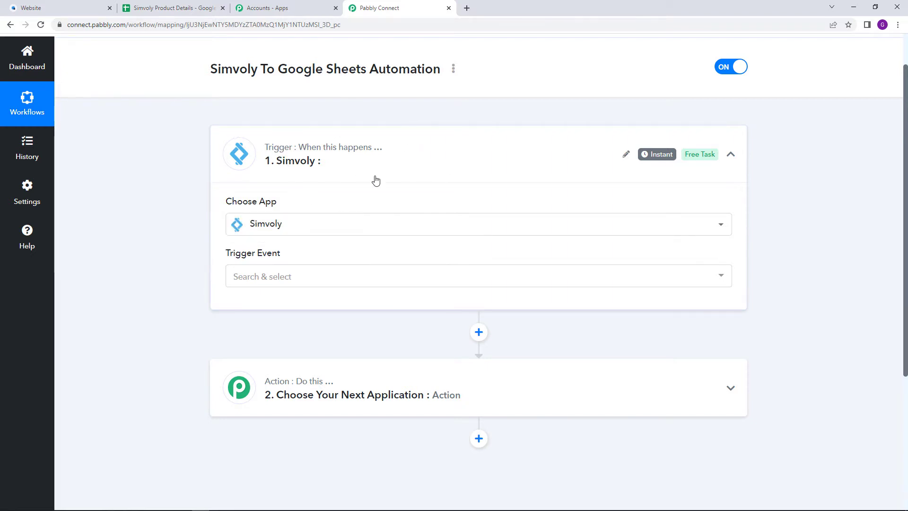
scroll(373, 179, "down", 1)
left_click(382, 232)
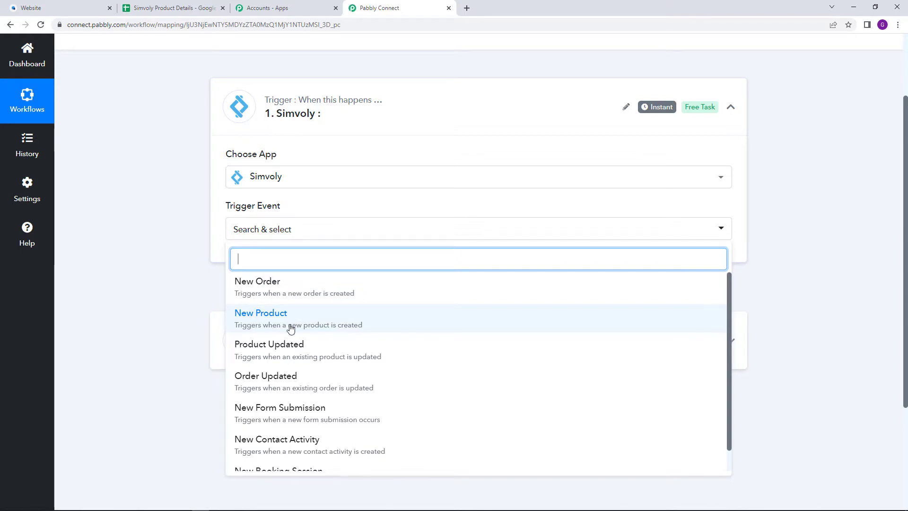
scroll(290, 327, "down", 1)
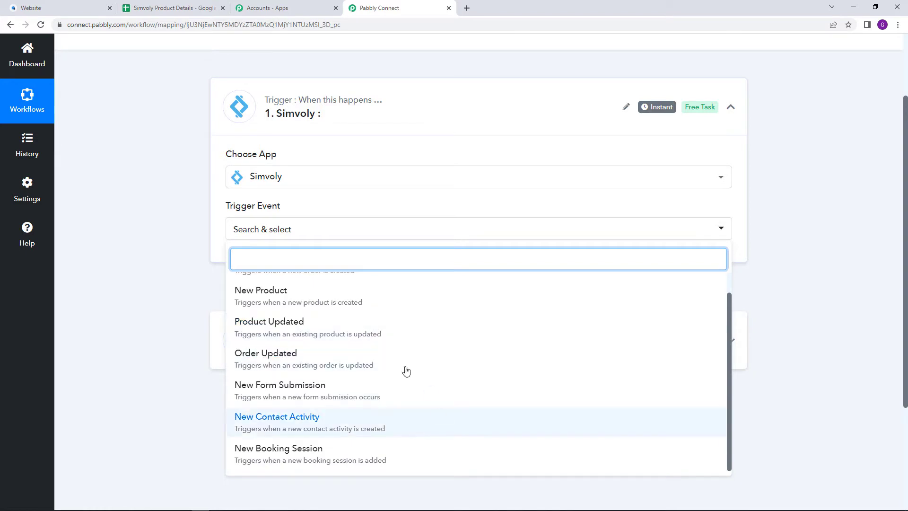
scroll(343, 359, "up", 1)
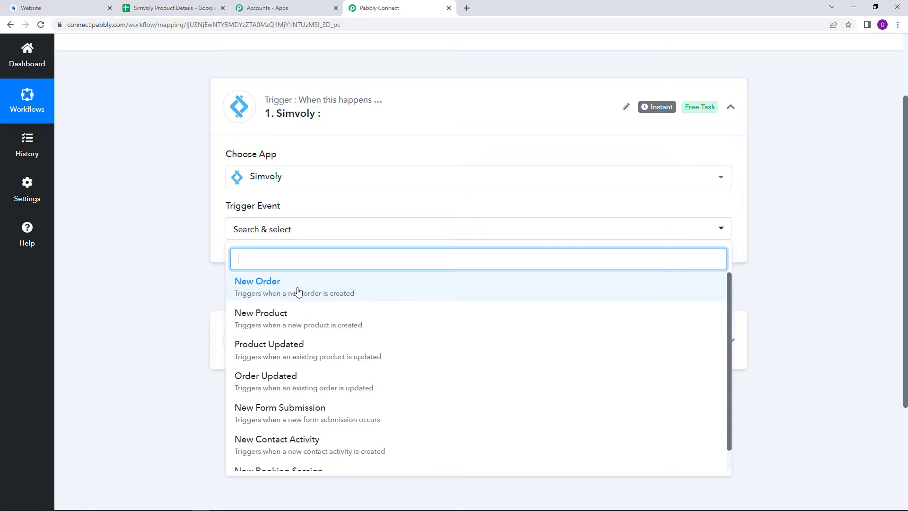
left_click(294, 326)
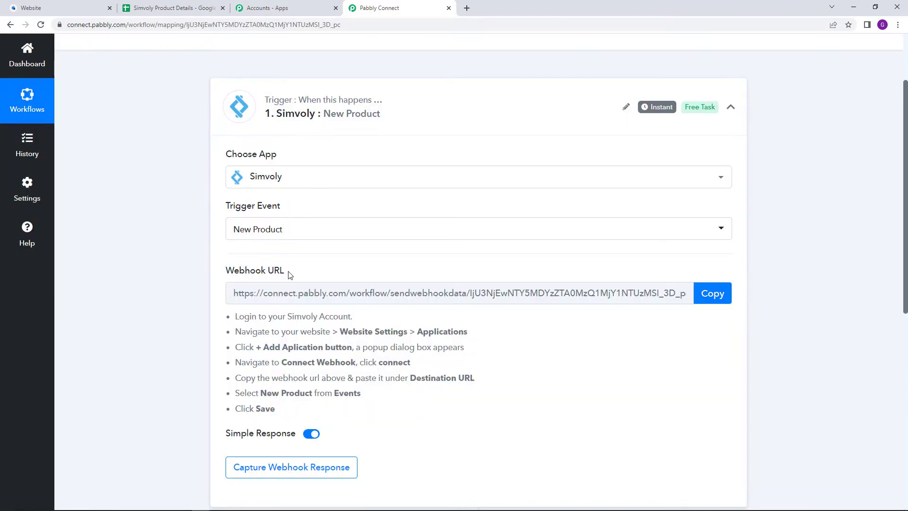
mouse_move(243, 274)
left_click(718, 303)
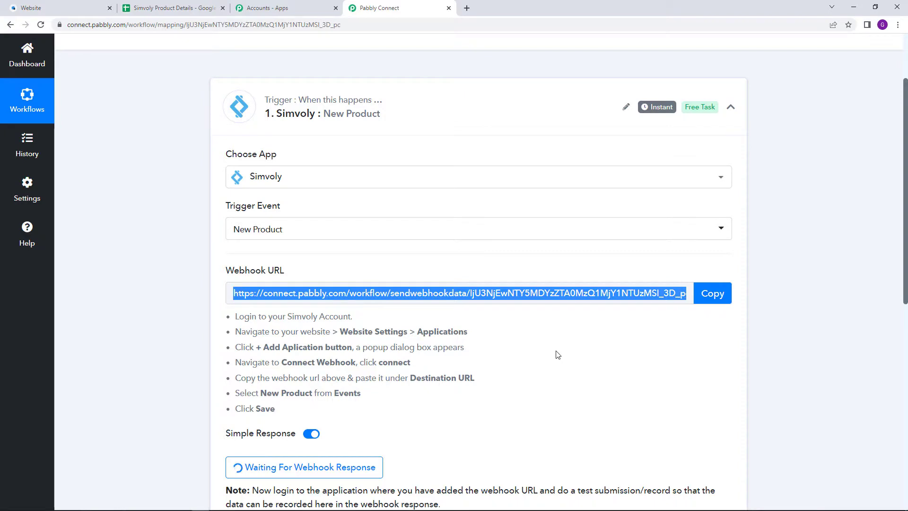
Switch to the Simvoly website's settings and add a Connect Webhook application with the copied webhook URL as Destination URL.
left_click(28, 8)
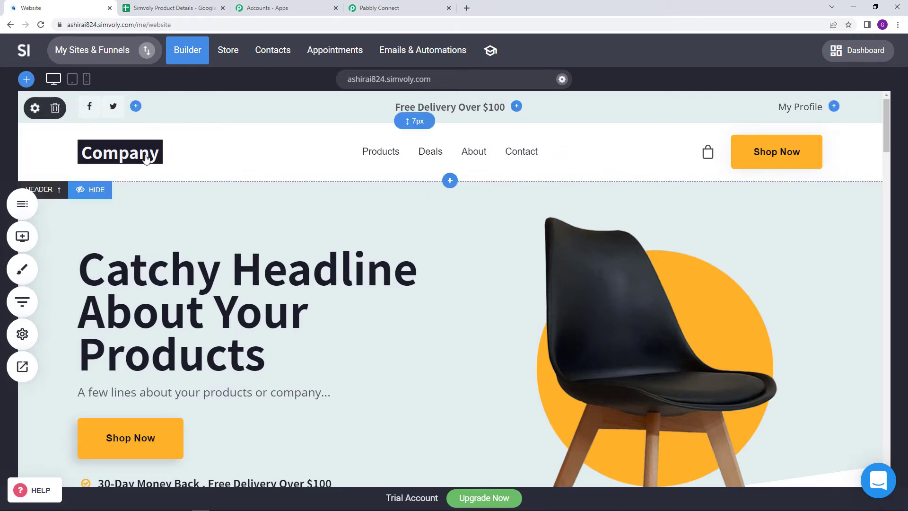
left_click(21, 335)
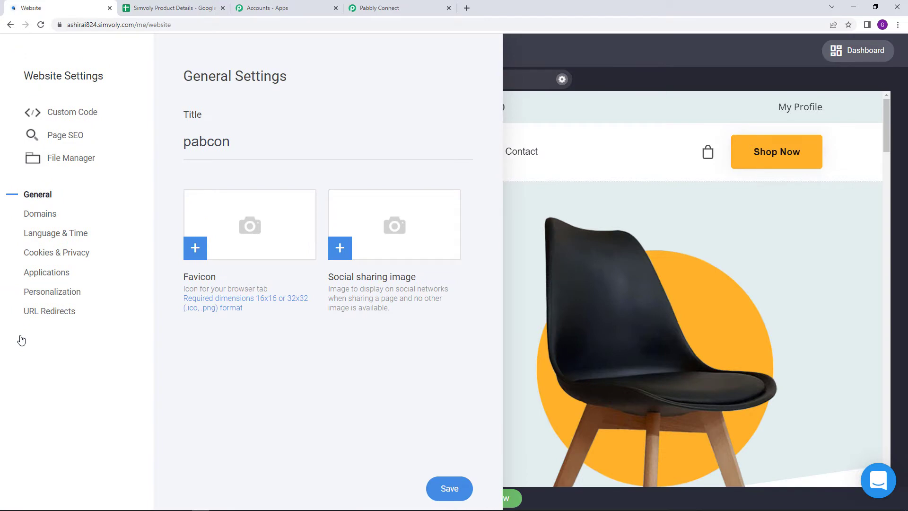
left_click(66, 279)
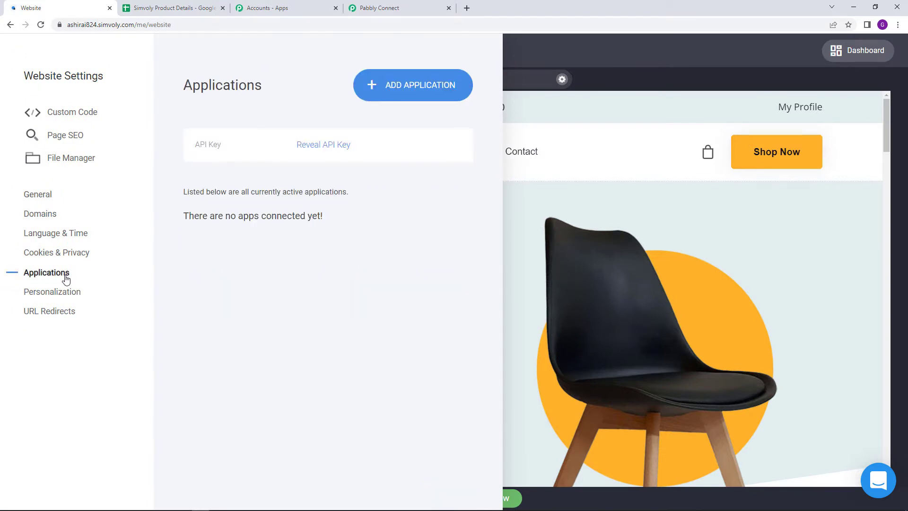
left_click(389, 87)
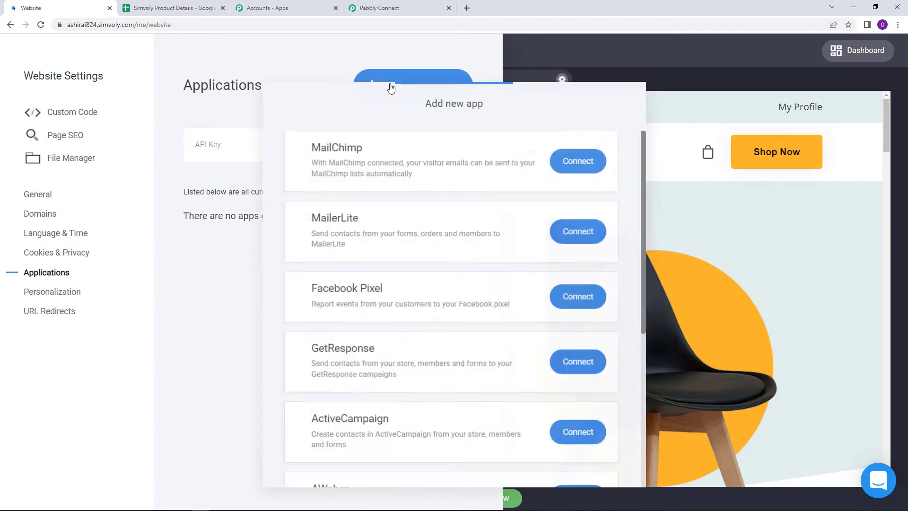
scroll(444, 187, "down", 1)
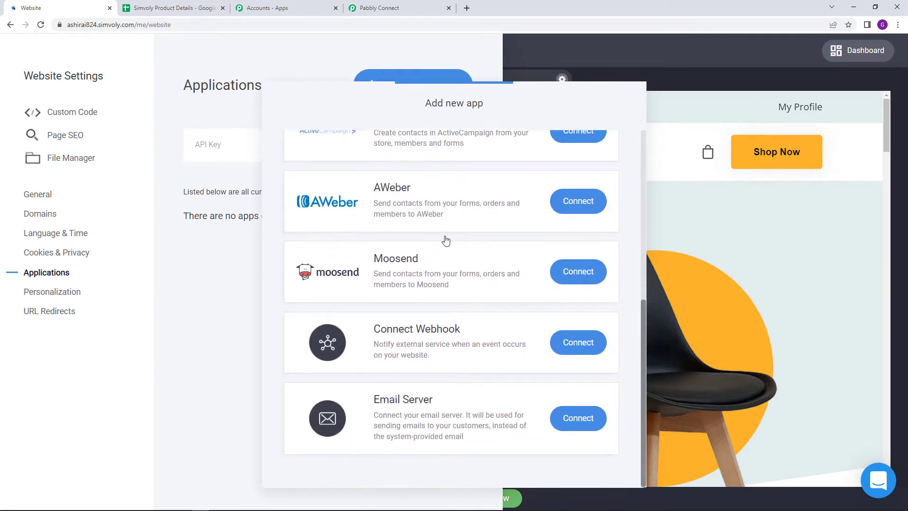
left_click(578, 349)
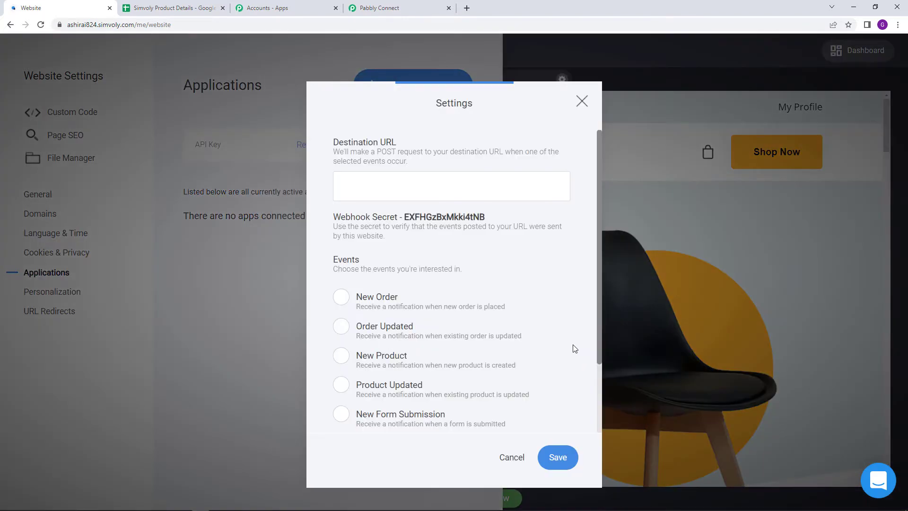
right_click(381, 183)
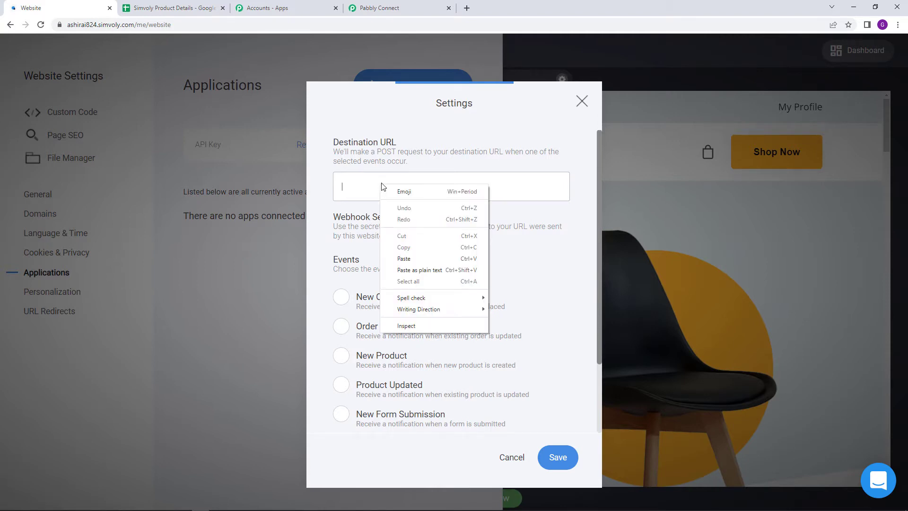
left_click(425, 258)
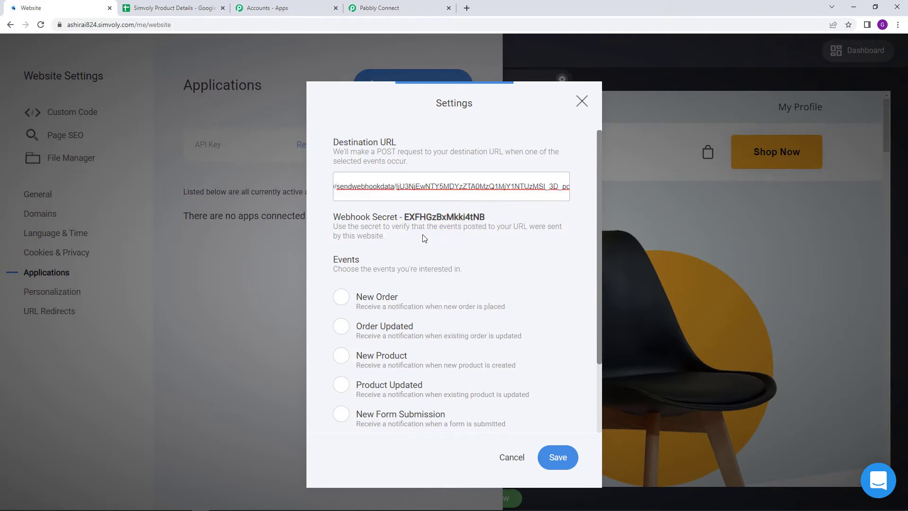
Select only the New Product event for the webhook and save its settings.
double_click(337, 261)
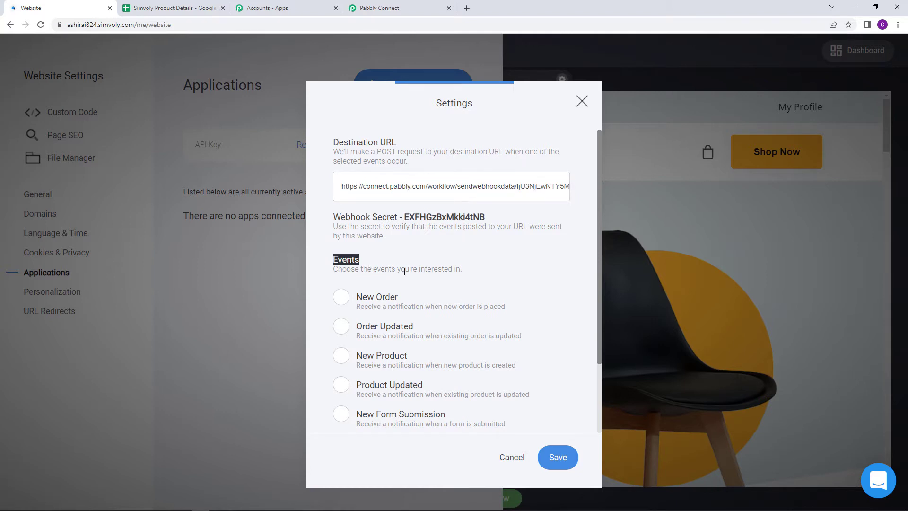
left_click(415, 300)
left_click(361, 330)
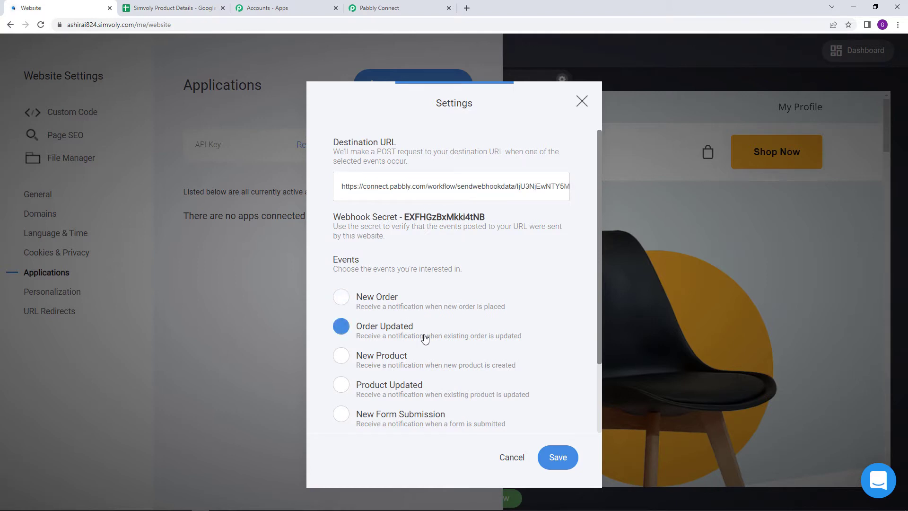
left_click(362, 365)
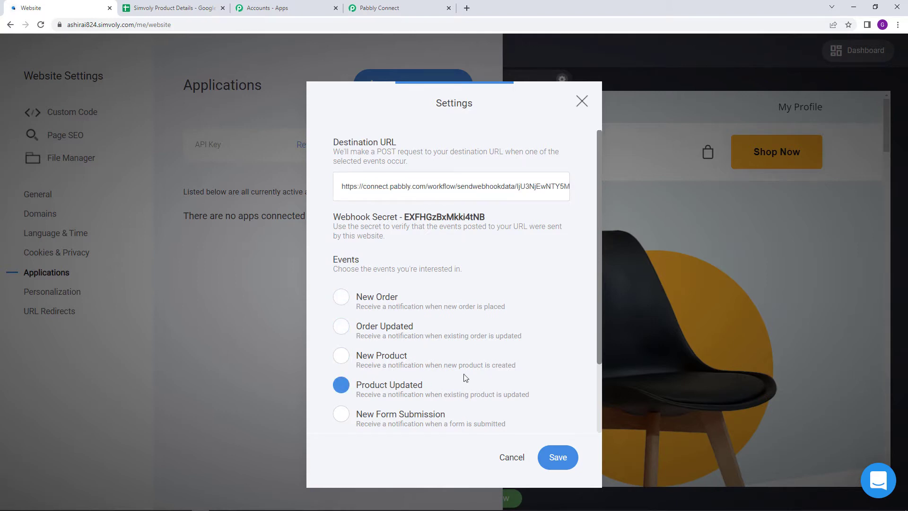
left_click(370, 346)
left_click(347, 359)
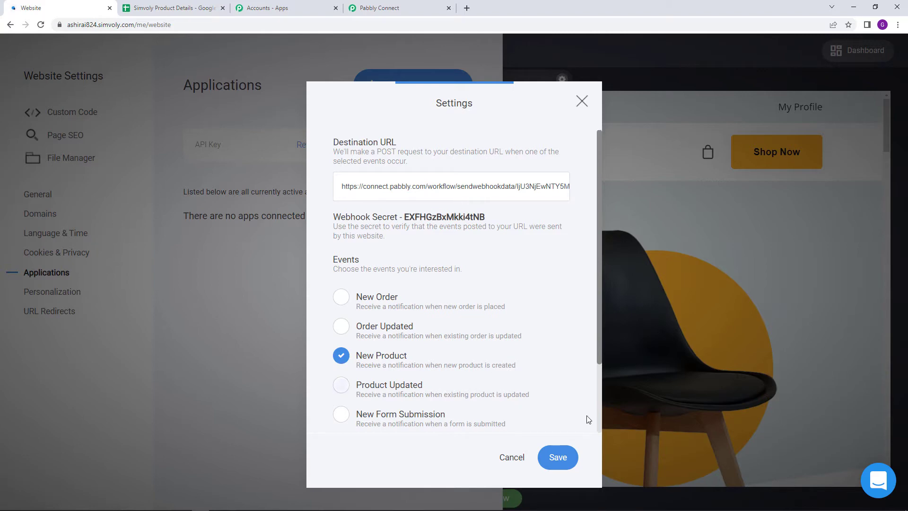
left_click(572, 457)
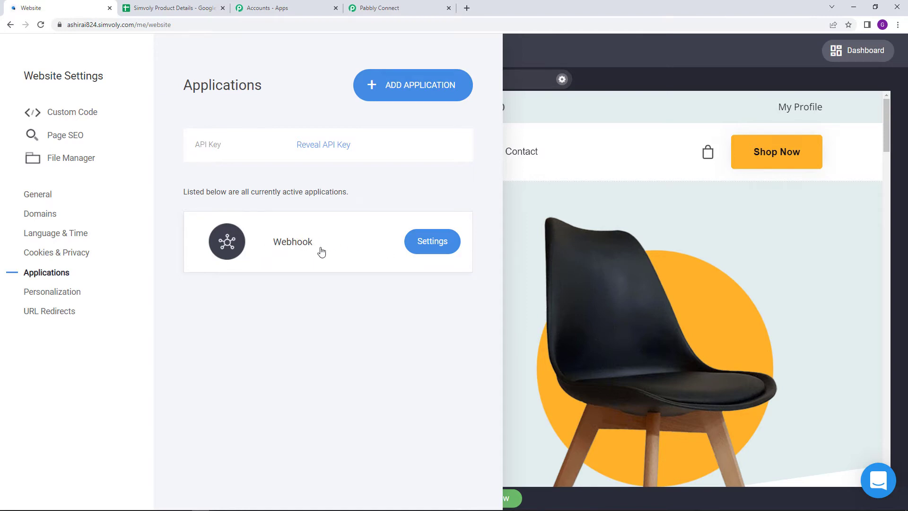
Switch to Pabbly Connect and check the Simvoly trigger's setup instructions and webhook capture status.
left_click(382, 7)
triple_click(544, 358)
scroll(544, 358, "down", 2)
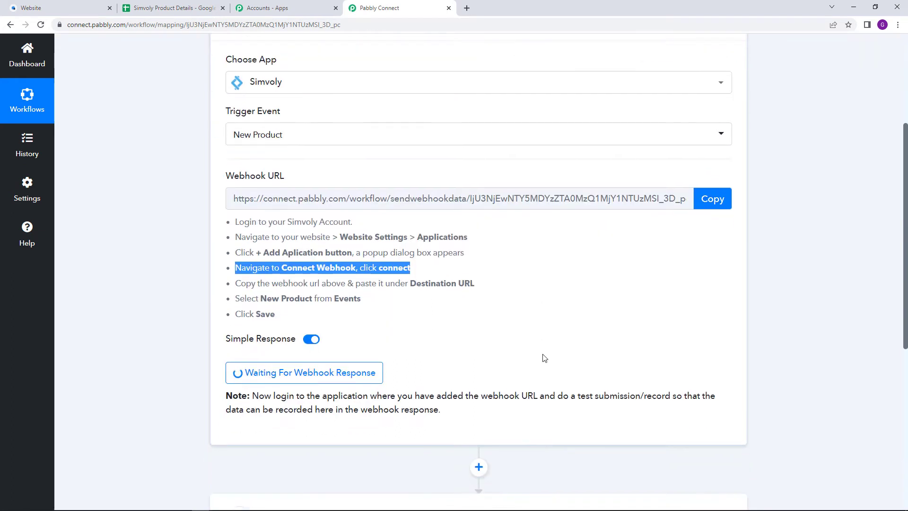
scroll(544, 358, "up", 2)
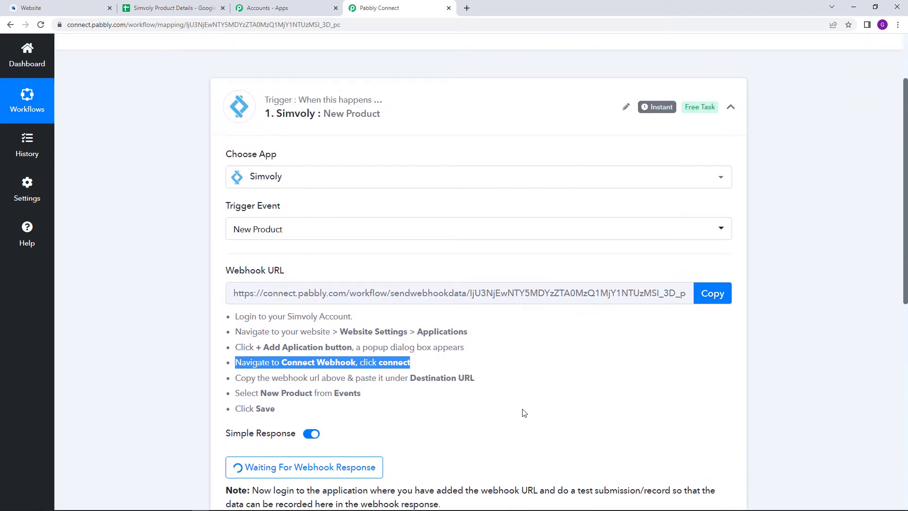
left_click(536, 389)
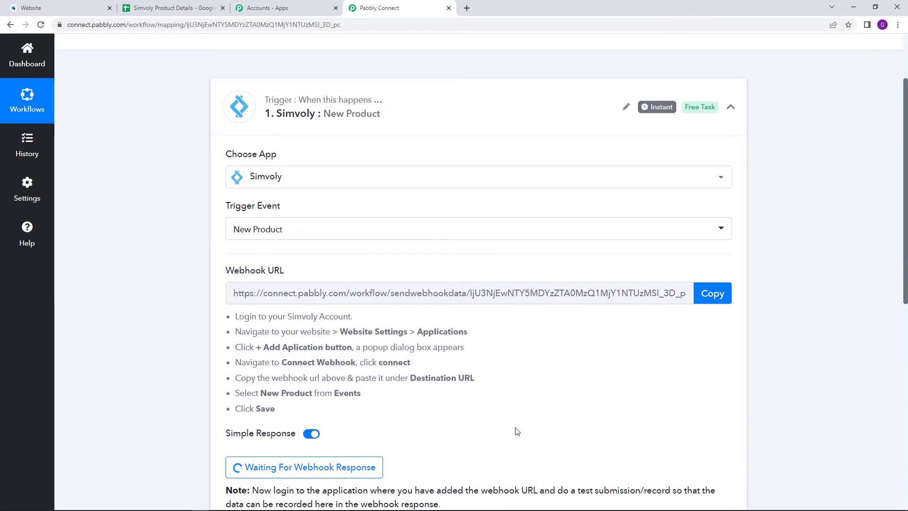
scroll(523, 413, "down", 1)
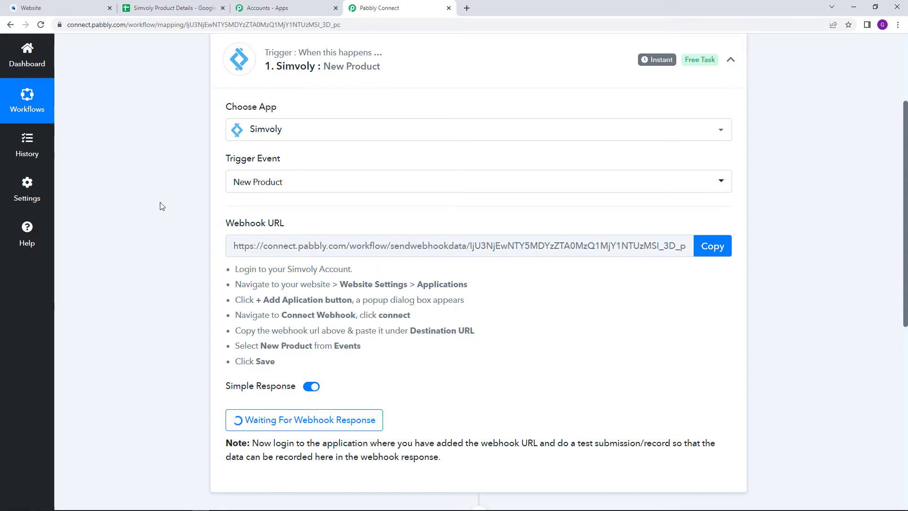
Switch to Simvoly, close the website settings and start adding a new Digital Product in the store's products.
left_click(32, 6)
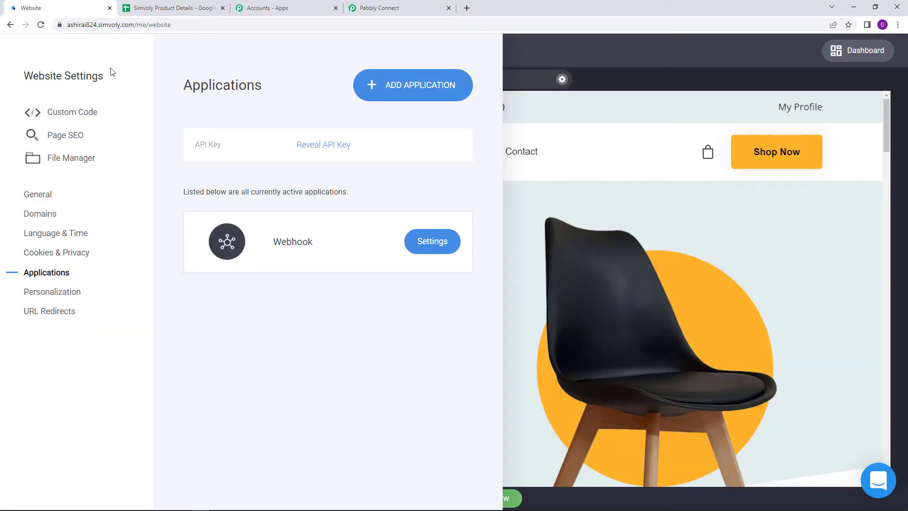
left_click(537, 48)
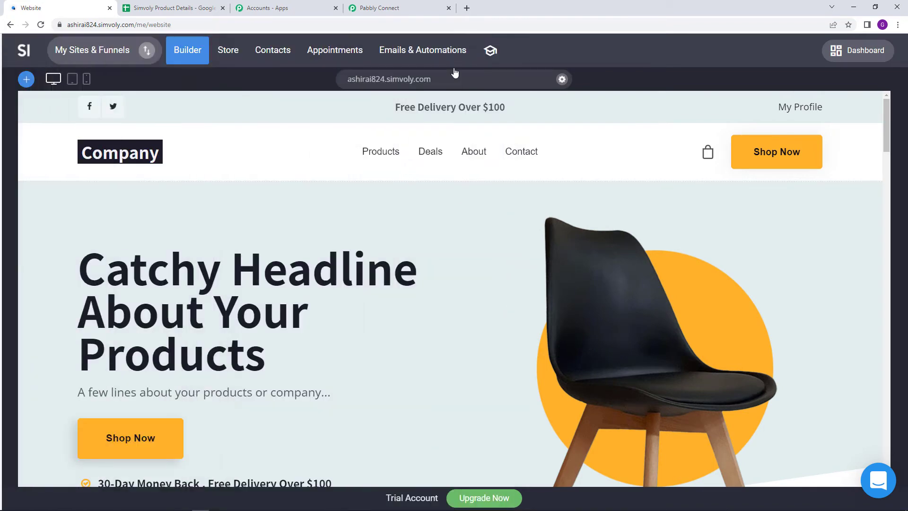
left_click(229, 61)
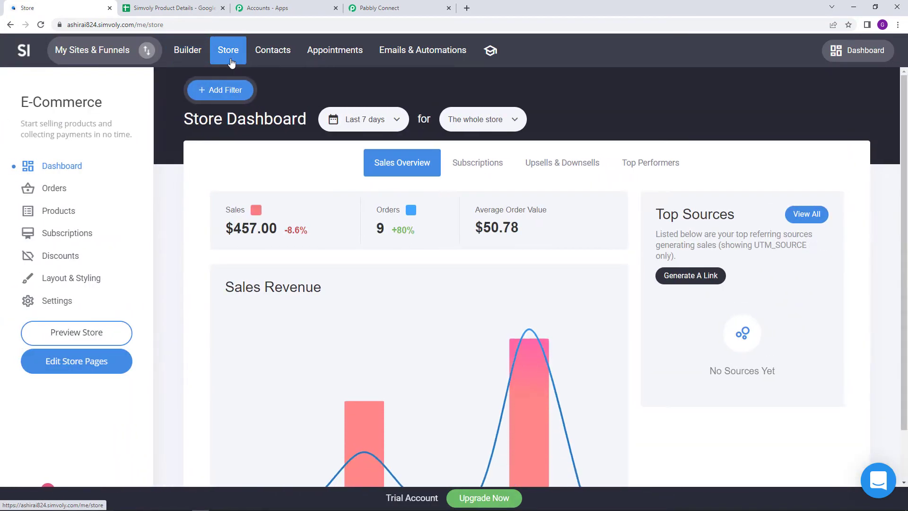
left_click(72, 215)
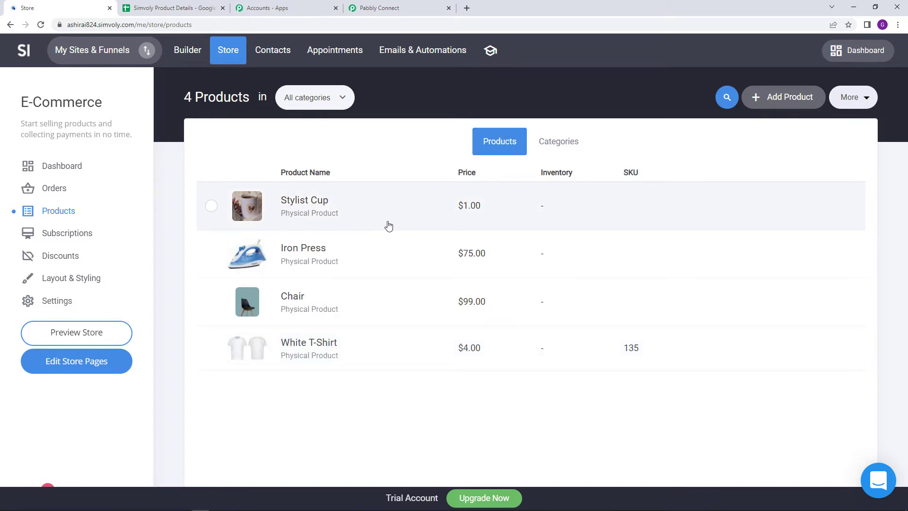
left_click(776, 101)
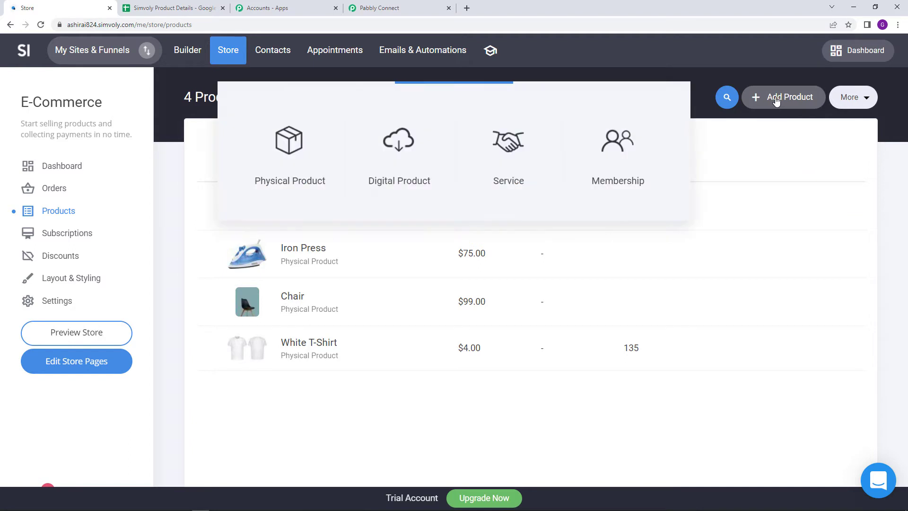
left_click(413, 163)
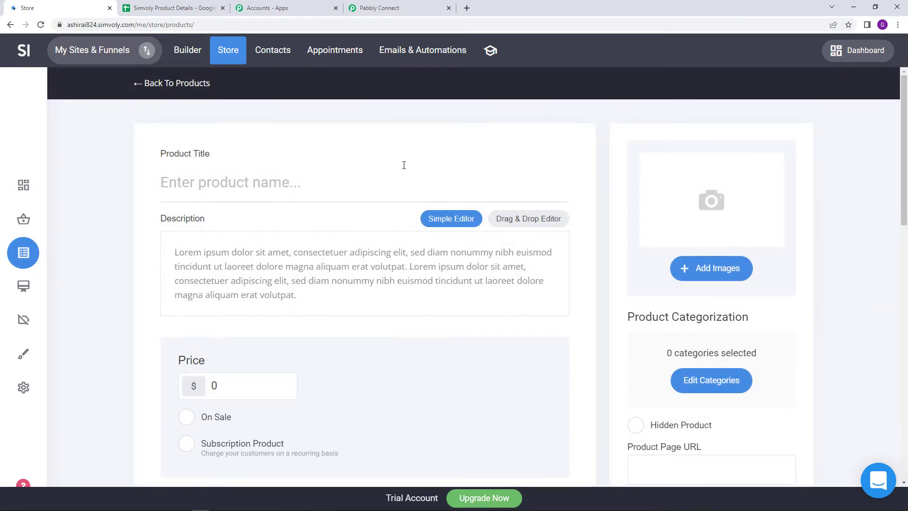
Title the new product Earpods and set its price to $80.
left_click(236, 188)
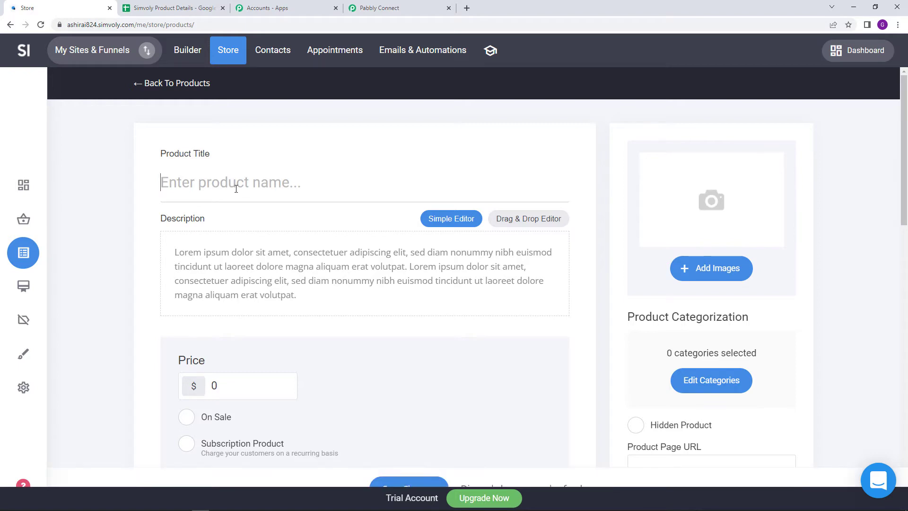
type("Earpods")
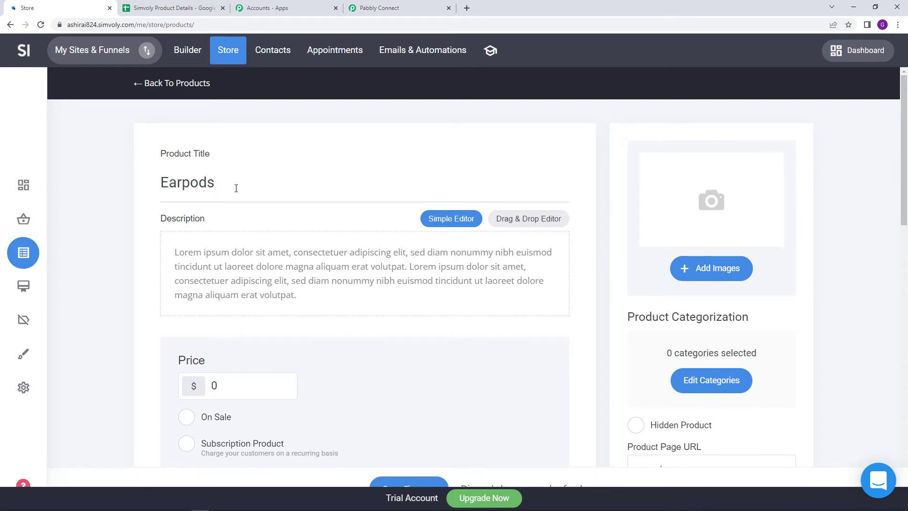
scroll(236, 188, "down", 2)
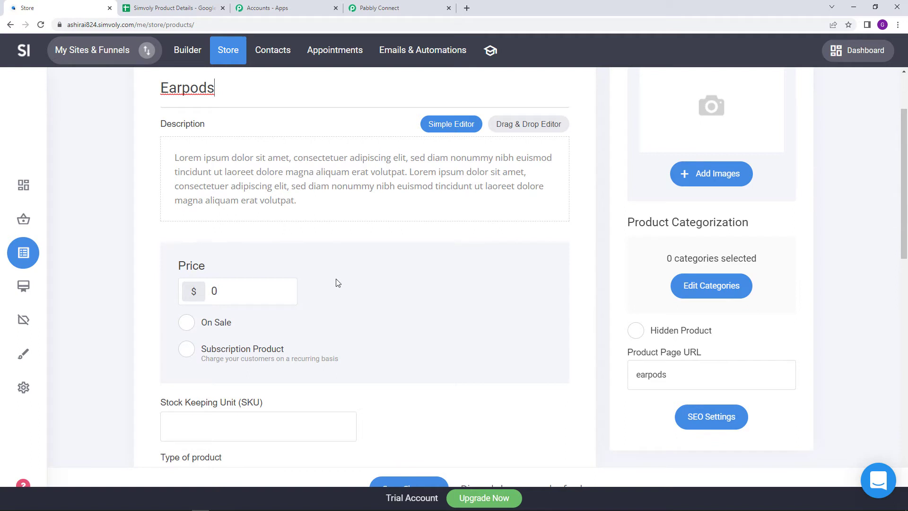
left_click(268, 294)
left_click_drag(256, 294, 206, 296)
type("80")
Mark the product as On Sale with a sale price of $70 and enter 121 as its SKU.
left_click(188, 324)
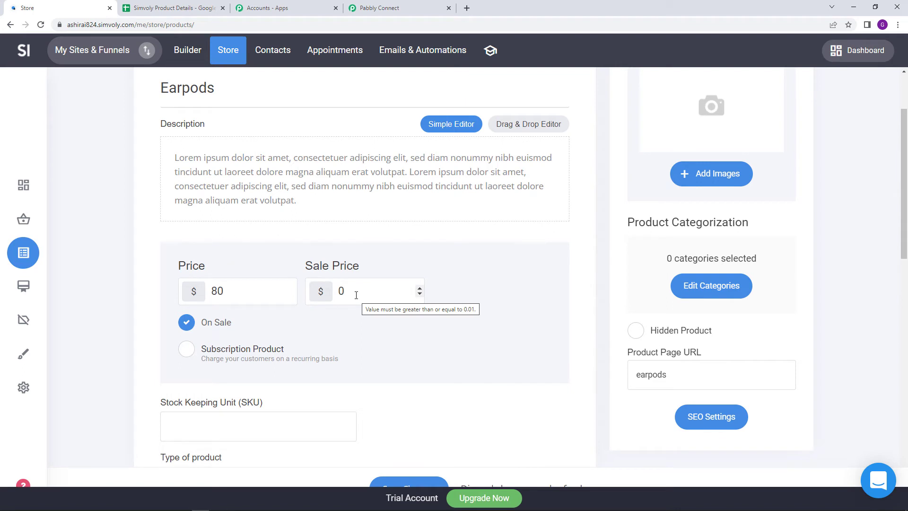
left_click(356, 295)
double_click(344, 291)
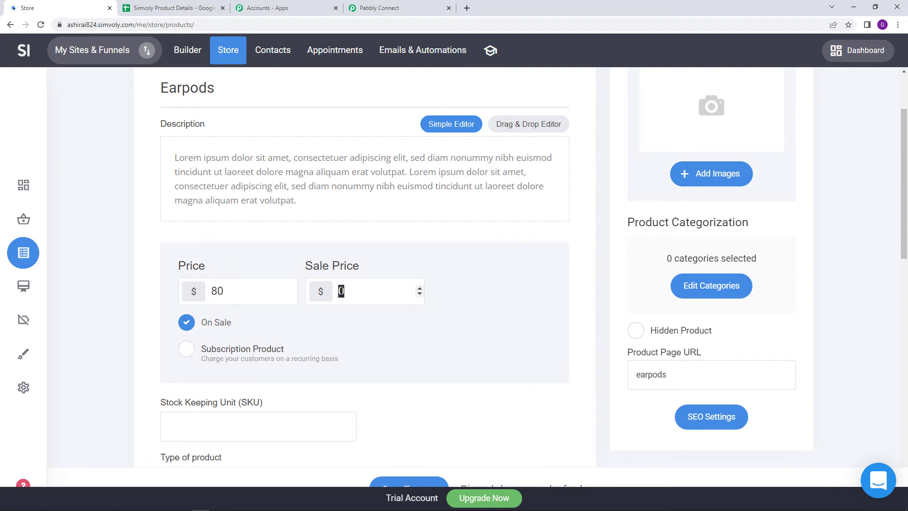
type("7")
scroll(352, 322, "down", 3)
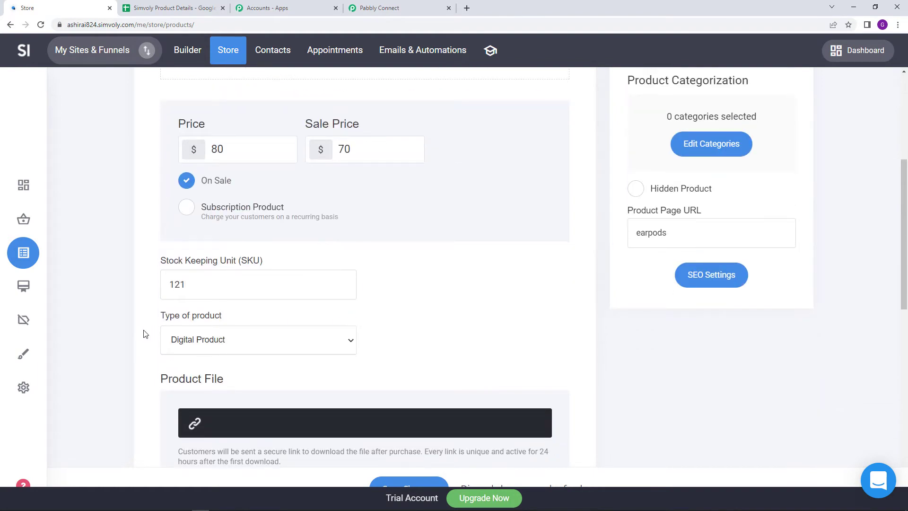
Attach earpodes.jpg from the Images folder as the digital product's Product File.
scroll(143, 335, "down", 2)
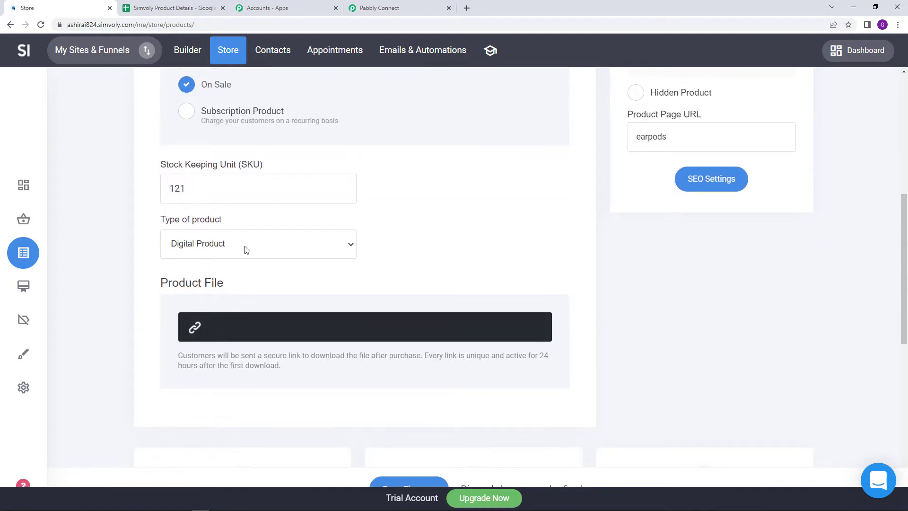
scroll(162, 257, "down", 1)
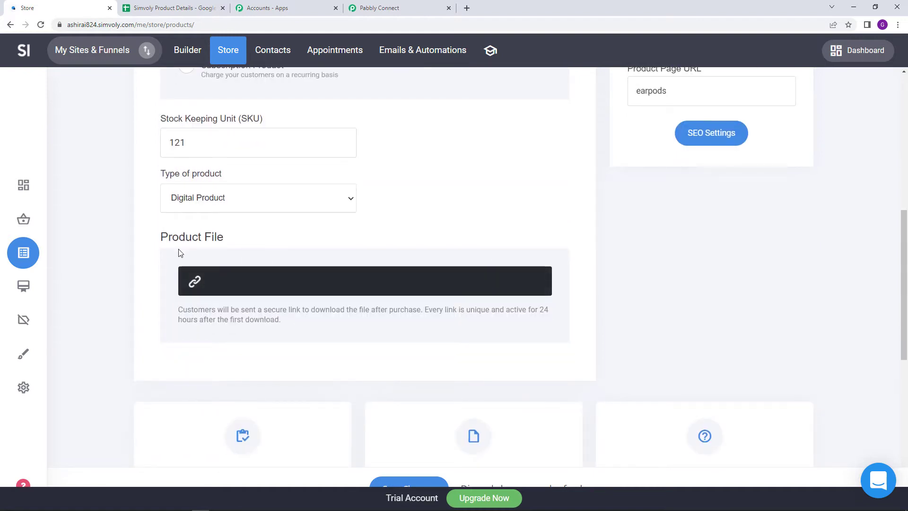
left_click(355, 289)
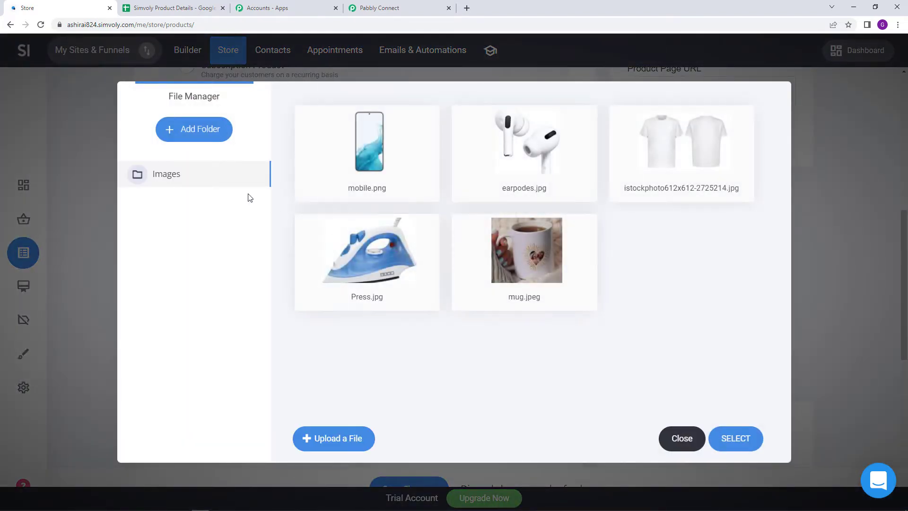
left_click(550, 166)
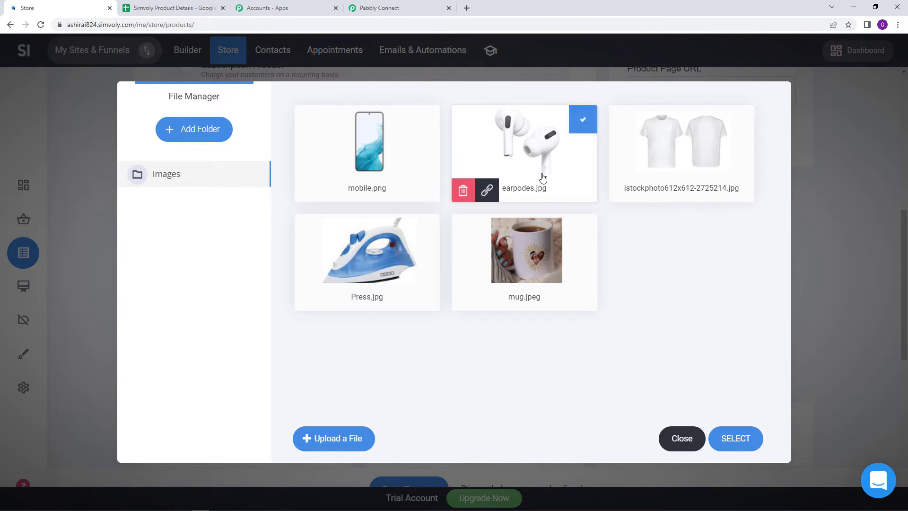
left_click(733, 445)
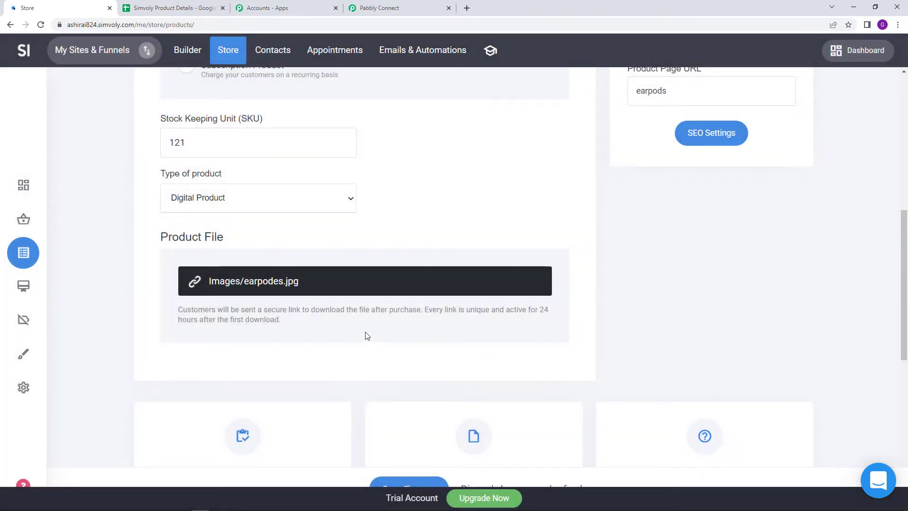
Add the earpods picture from the file manager as the product's image.
scroll(367, 336, "up", 8)
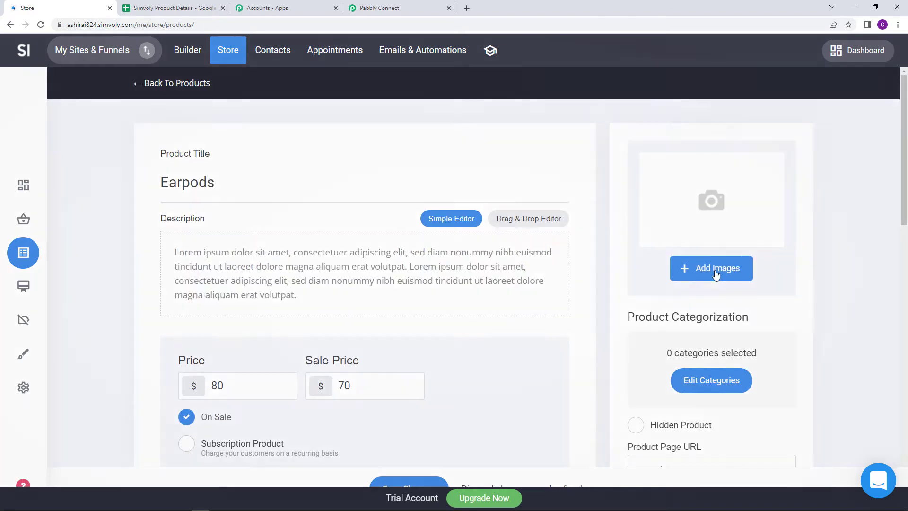
left_click(716, 274)
left_click(701, 112)
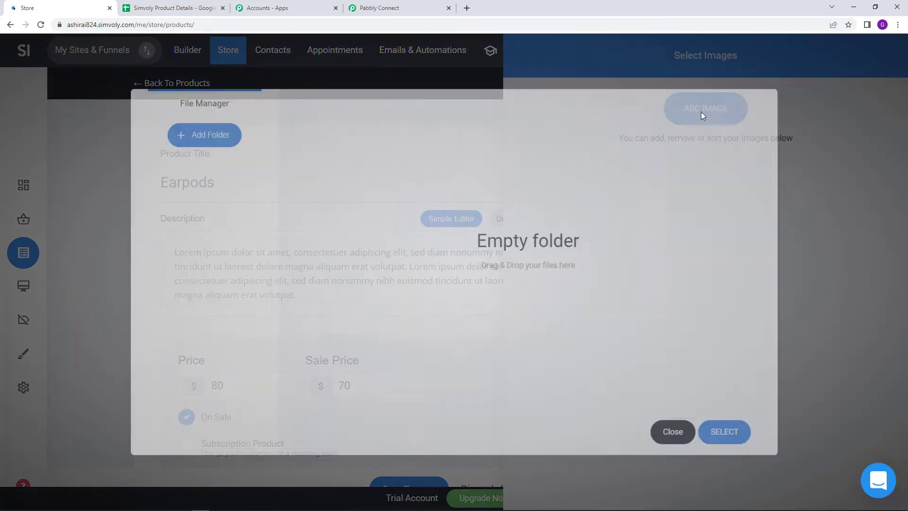
left_click(544, 187)
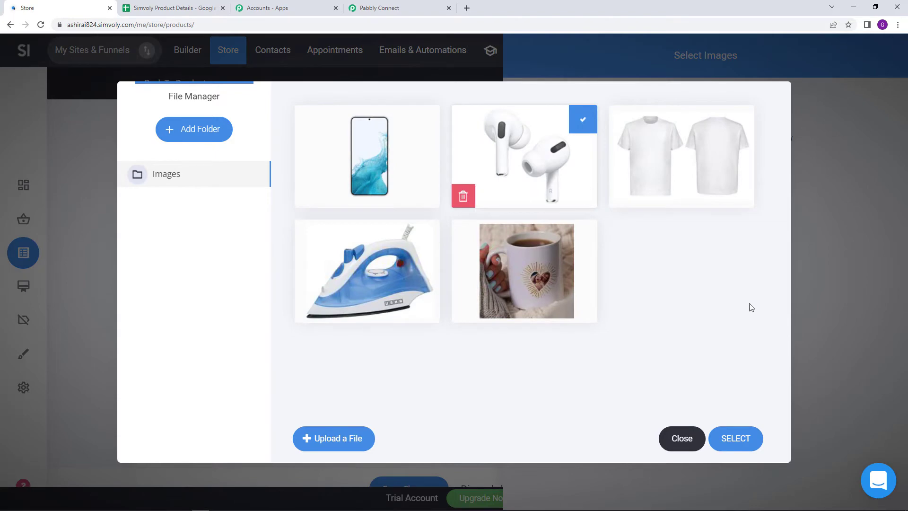
left_click(744, 438)
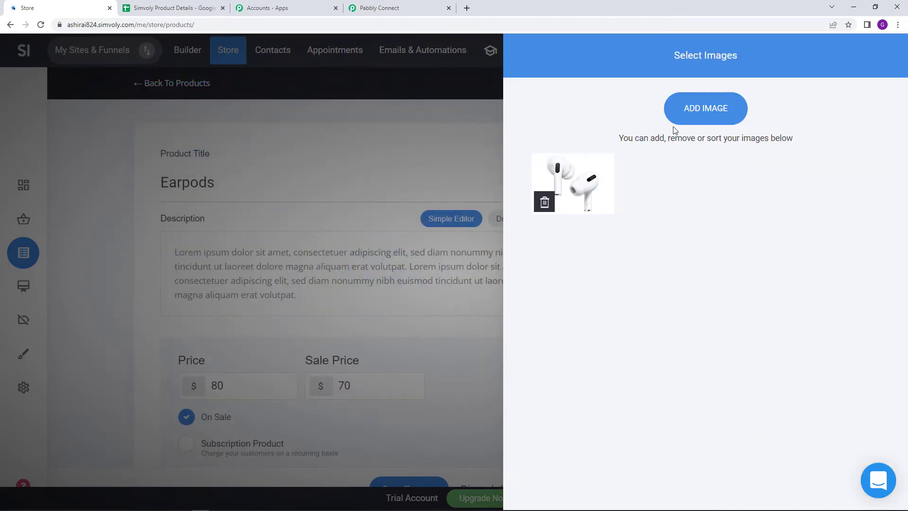
left_click(455, 181)
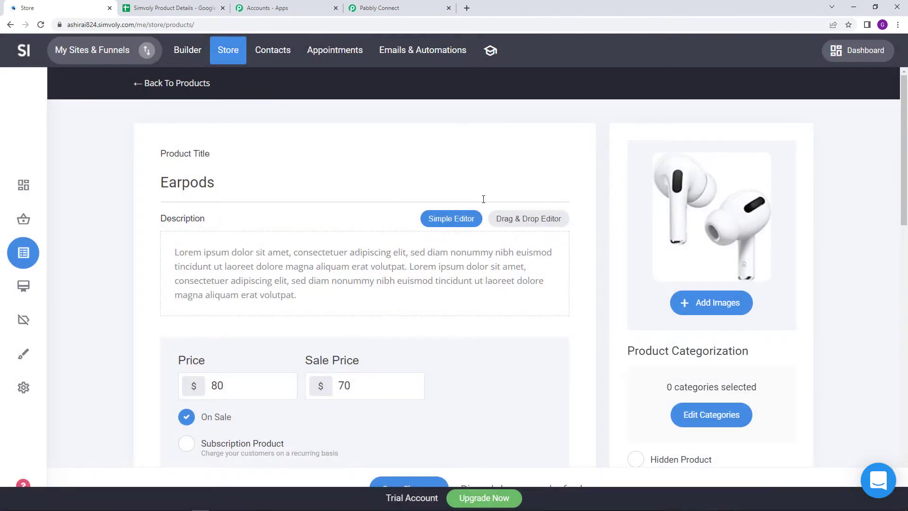
Check the webhook capture status in Pabbly Connect, save the Earpods product in Simvoly and return to the product list.
scroll(477, 309, "down", 2)
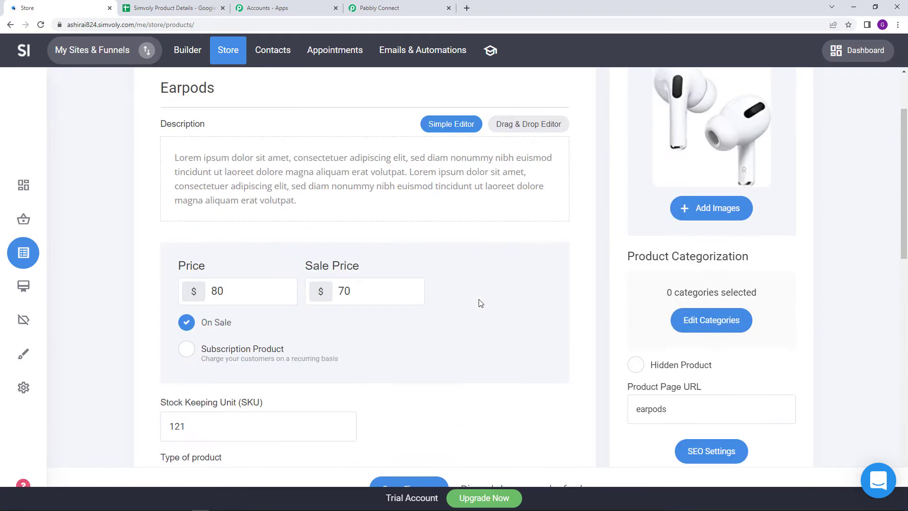
scroll(482, 298, "down", 4)
scroll(482, 289, "down", 2)
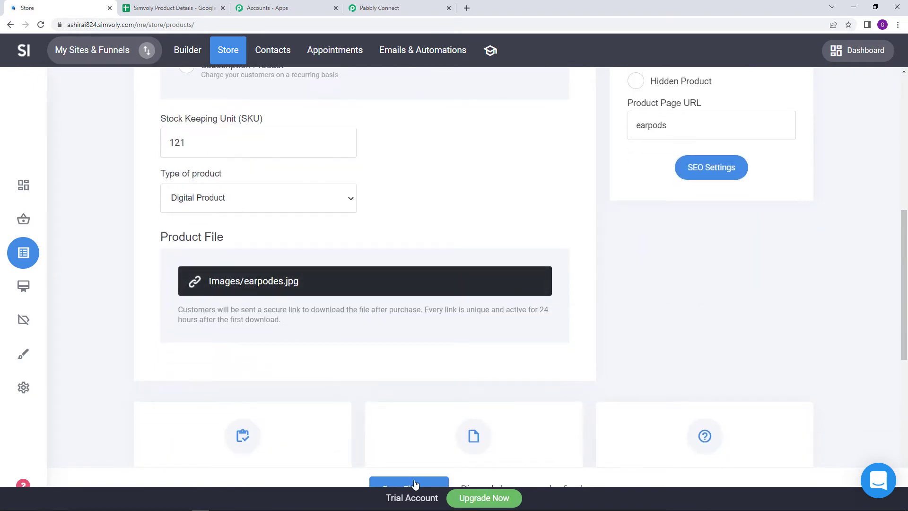
left_click(413, 9)
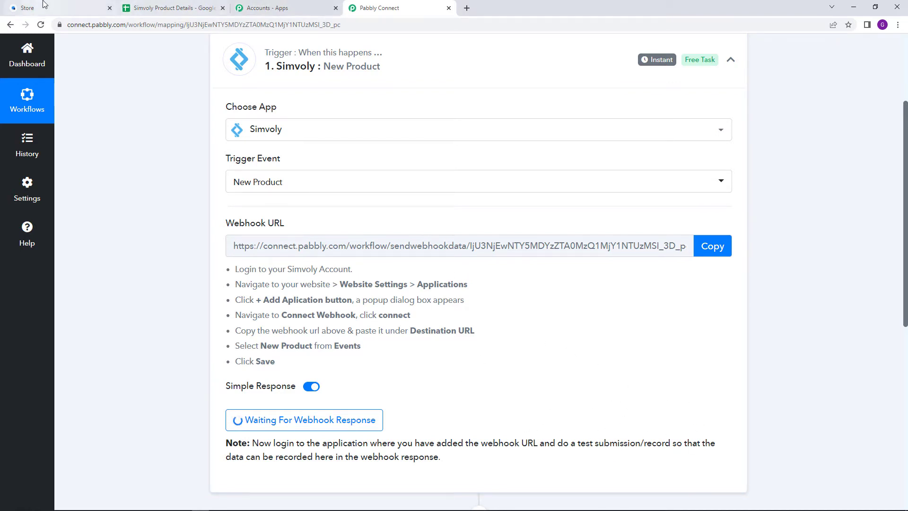
left_click(57, 8)
left_click(413, 486)
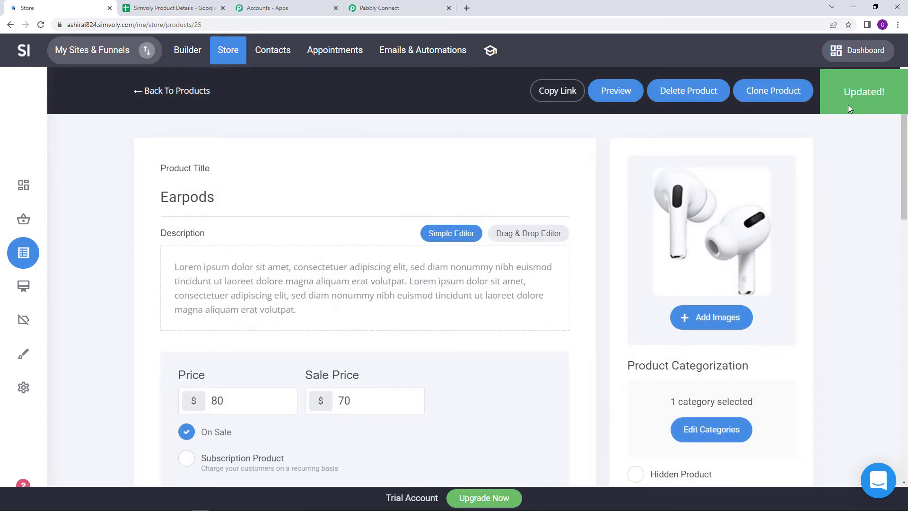
left_click(146, 90)
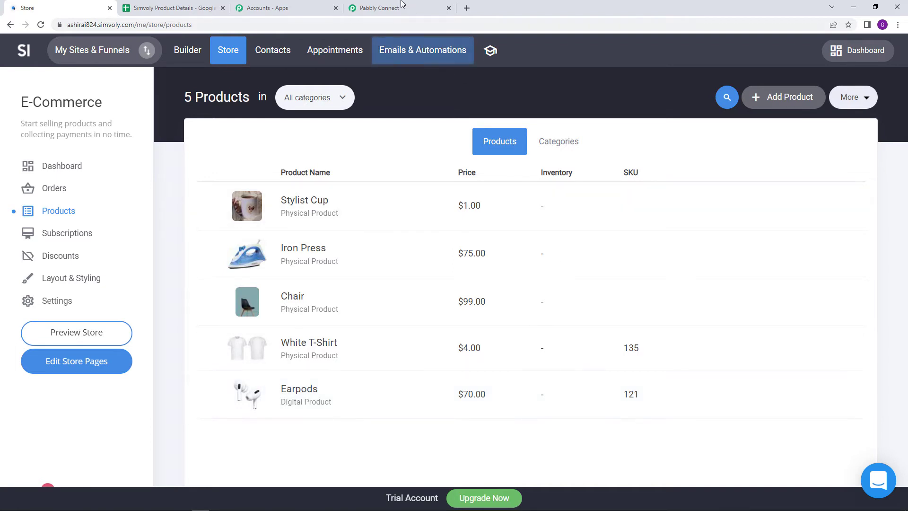
Switch to Pabbly Connect and examine the captured webhook response's product type, title, price, regular price and SKU.
left_click(398, 5)
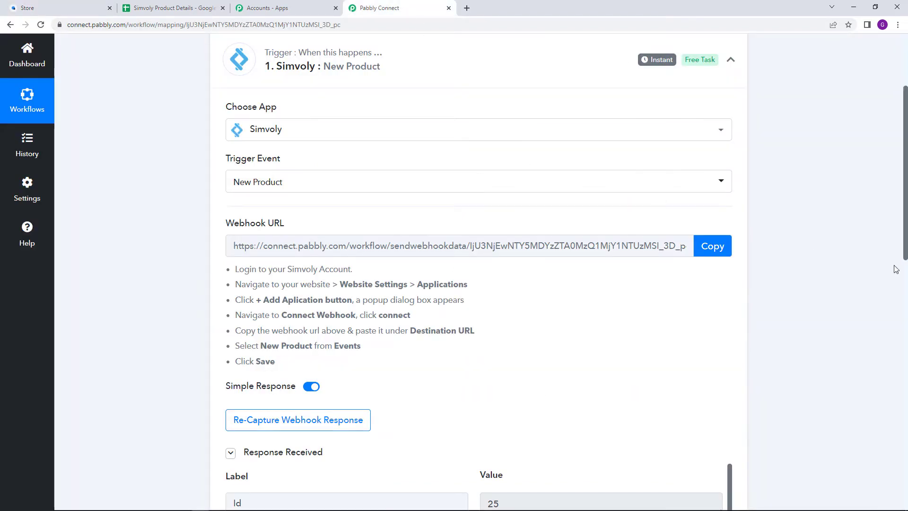
scroll(763, 299, "down", 7)
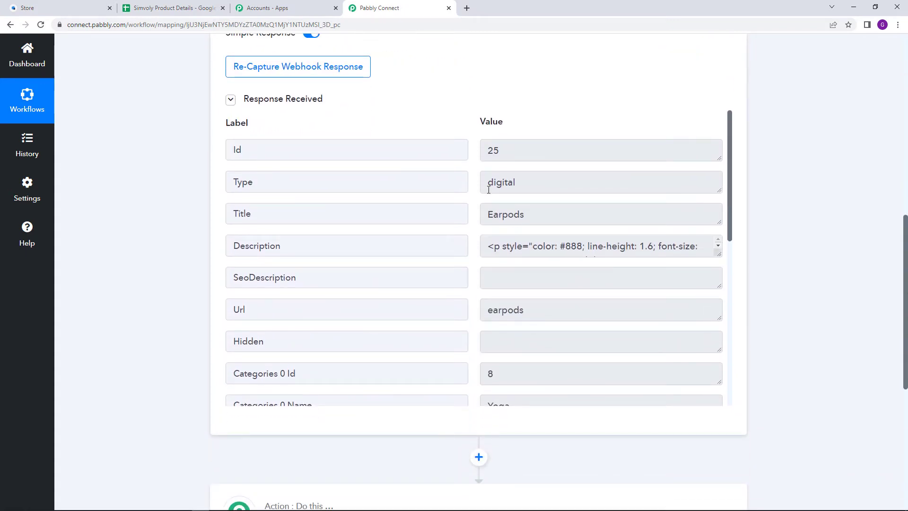
left_click_drag(488, 184, 554, 186)
left_click_drag(489, 217, 549, 217)
scroll(650, 300, "down", 6)
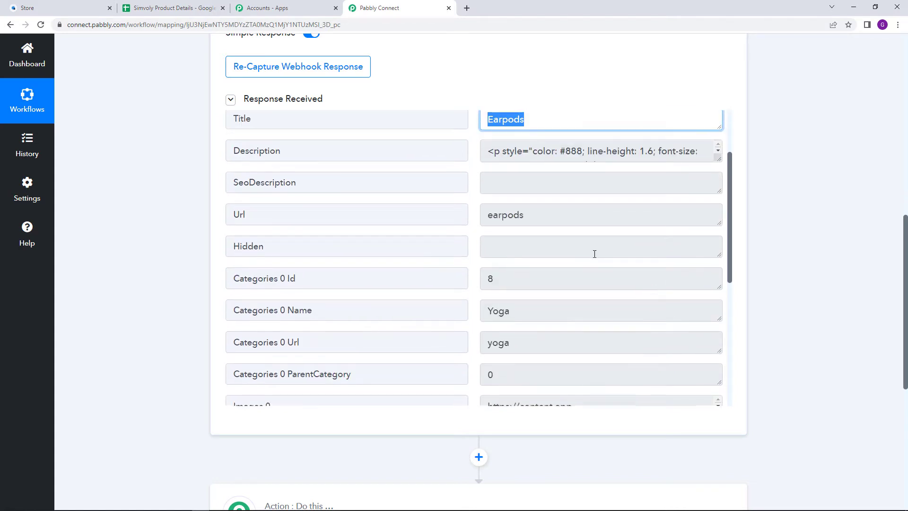
scroll(596, 254, "down", 2)
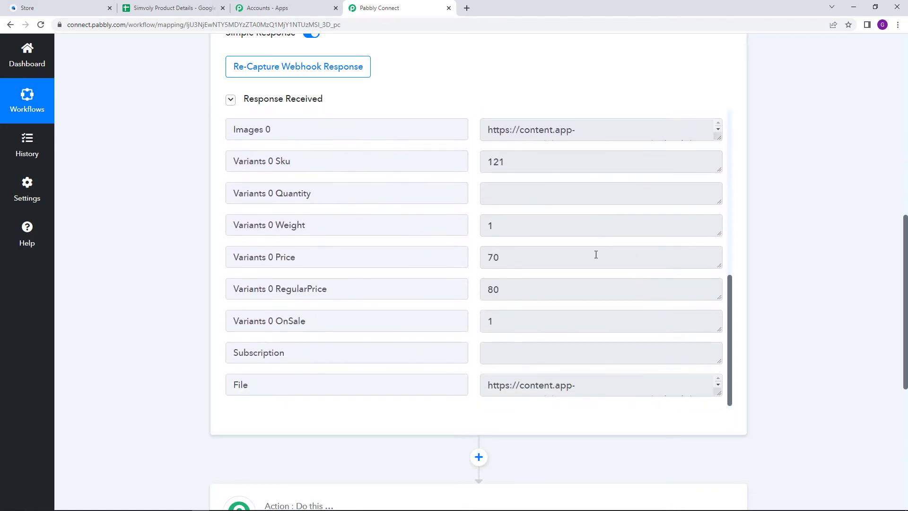
left_click(501, 256)
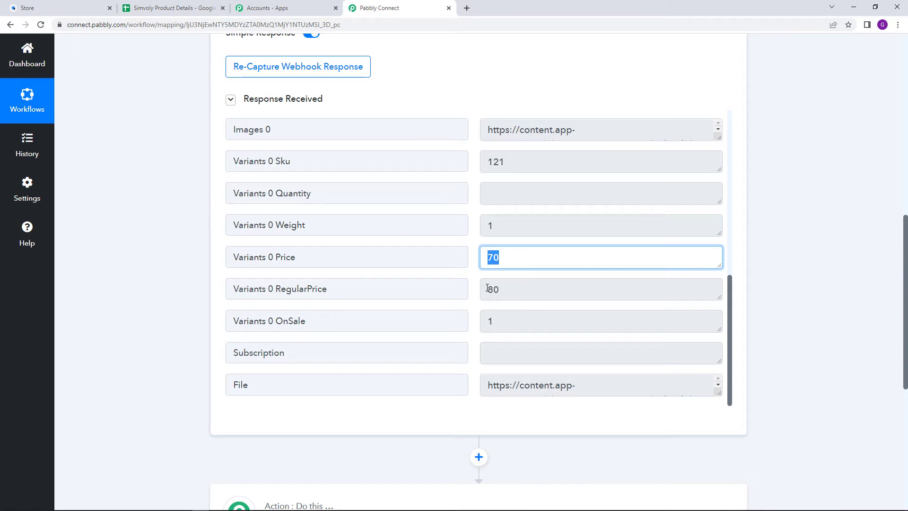
left_click_drag(487, 289, 526, 290)
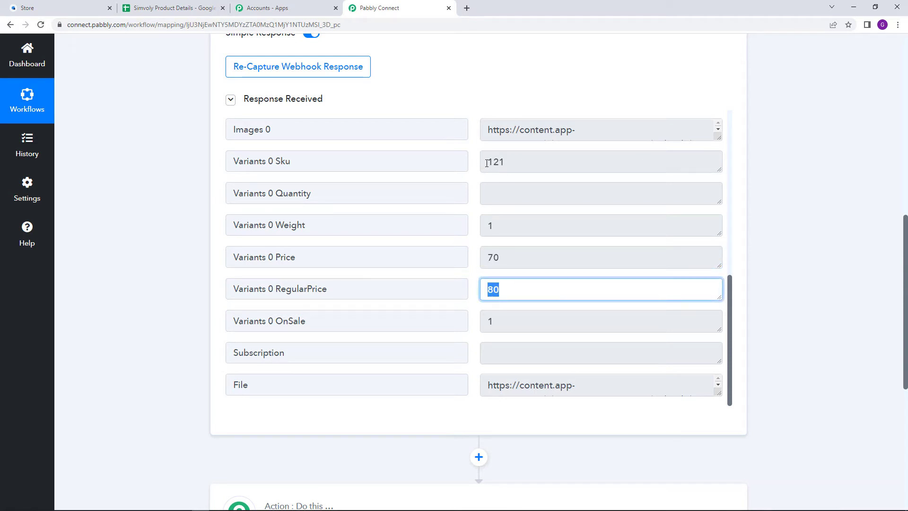
left_click_drag(485, 162, 529, 165)
scroll(577, 267, "down", 3)
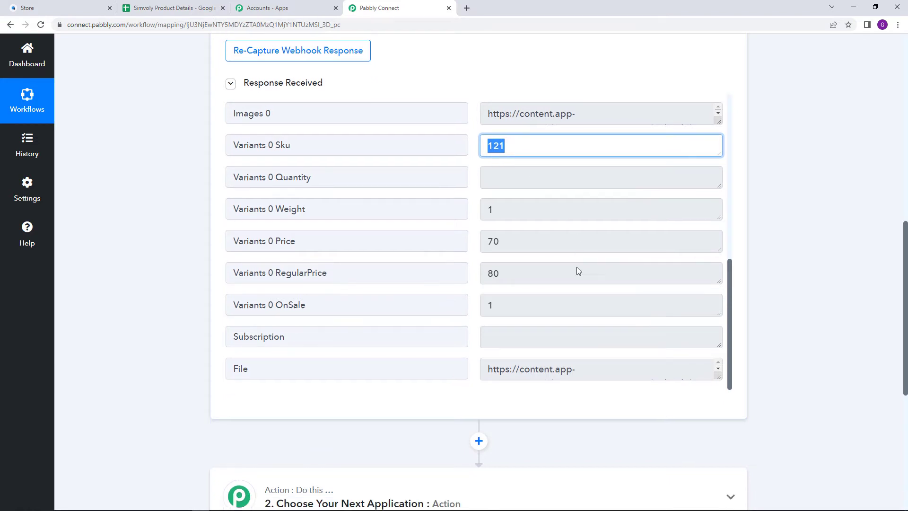
scroll(459, 78, "up", 2)
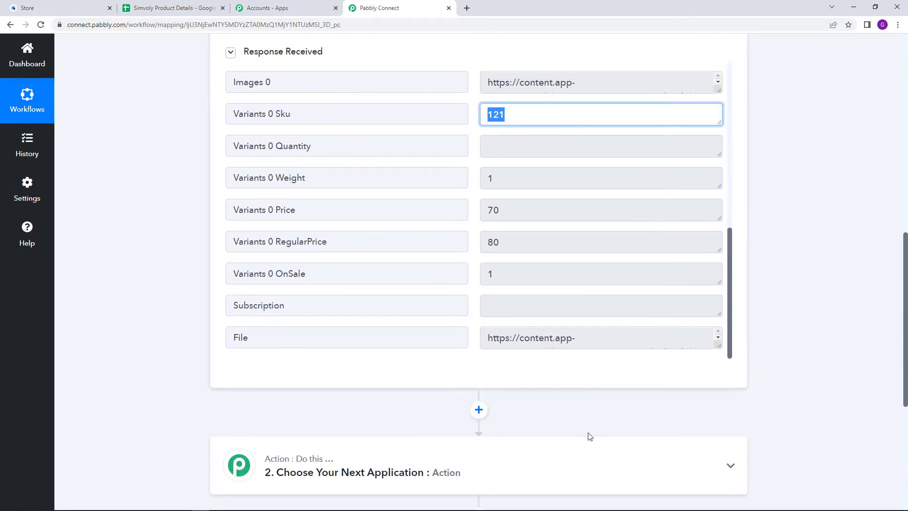
Set up the workflow's action step with Google Sheets as the app and Add New Row as the action event.
scroll(570, 410, "down", 1)
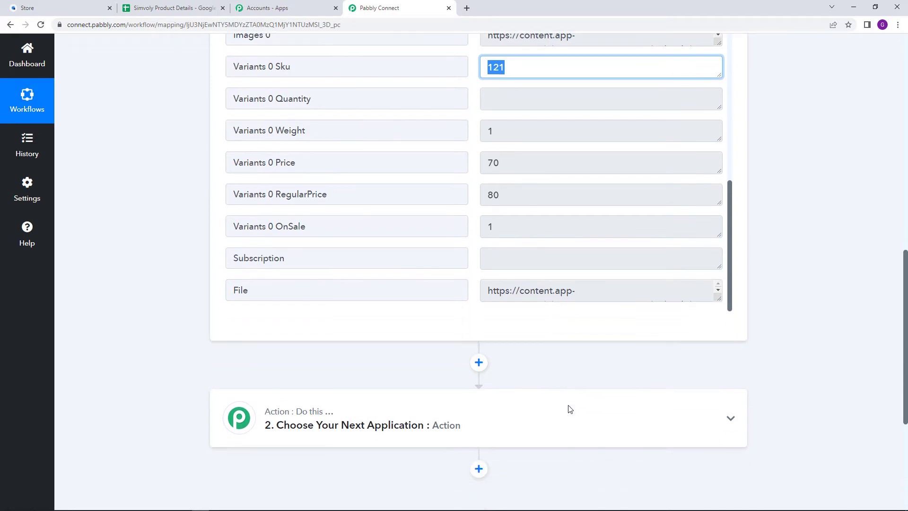
scroll(570, 410, "down", 2)
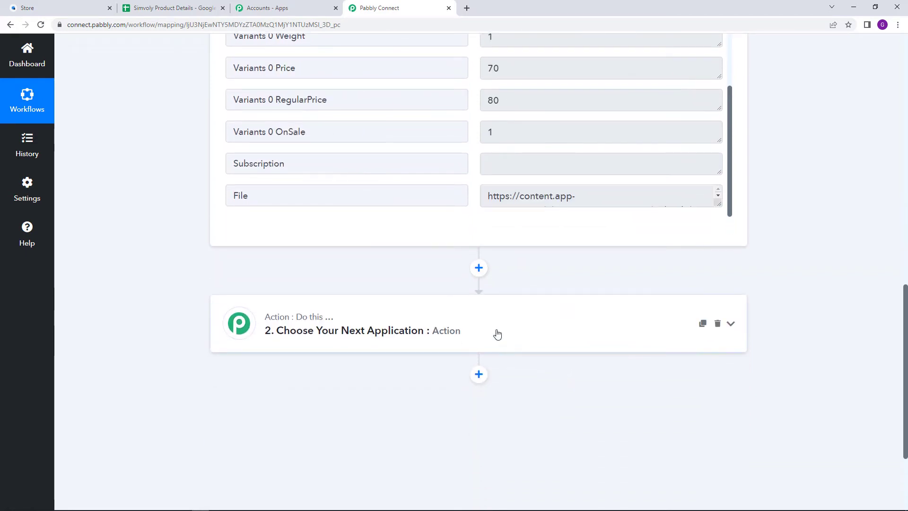
left_click(497, 335)
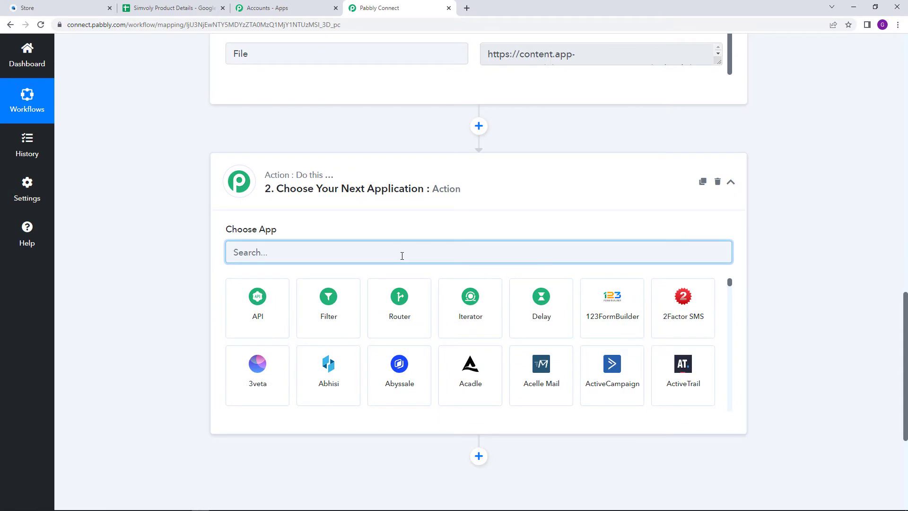
type("google")
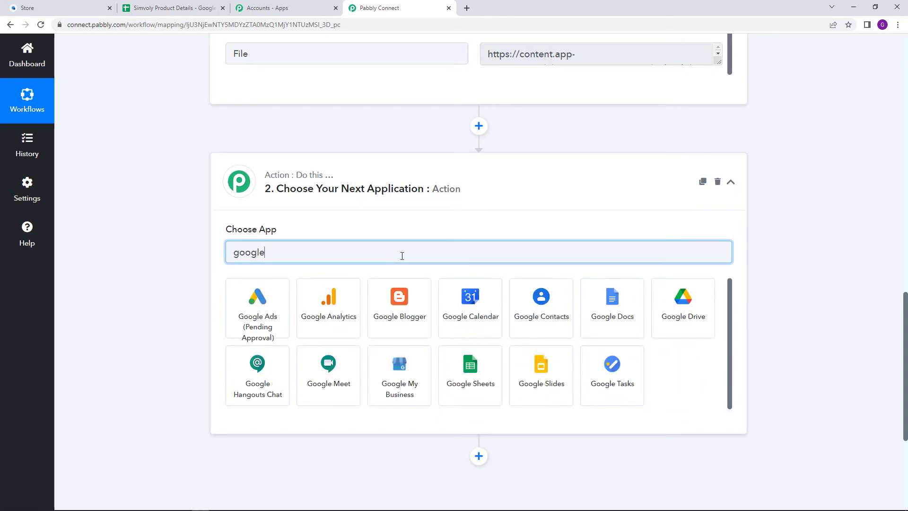
left_click(475, 373)
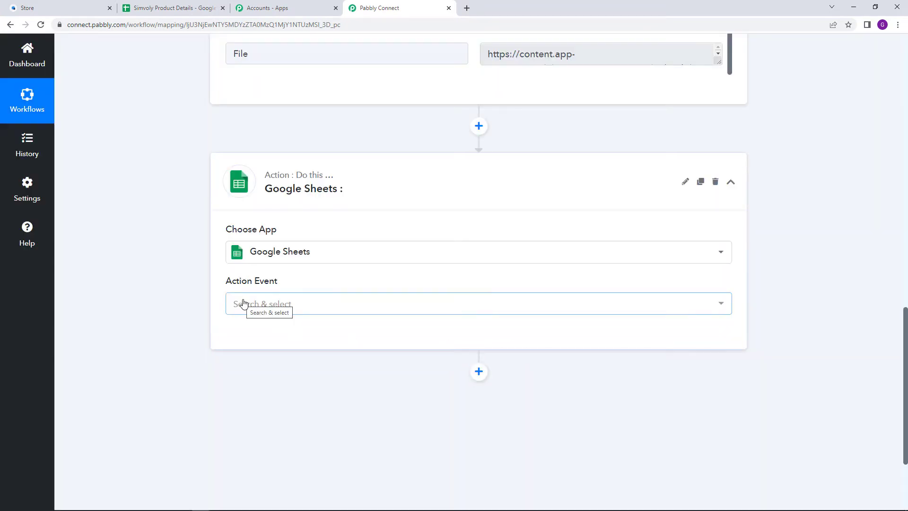
left_click(244, 304)
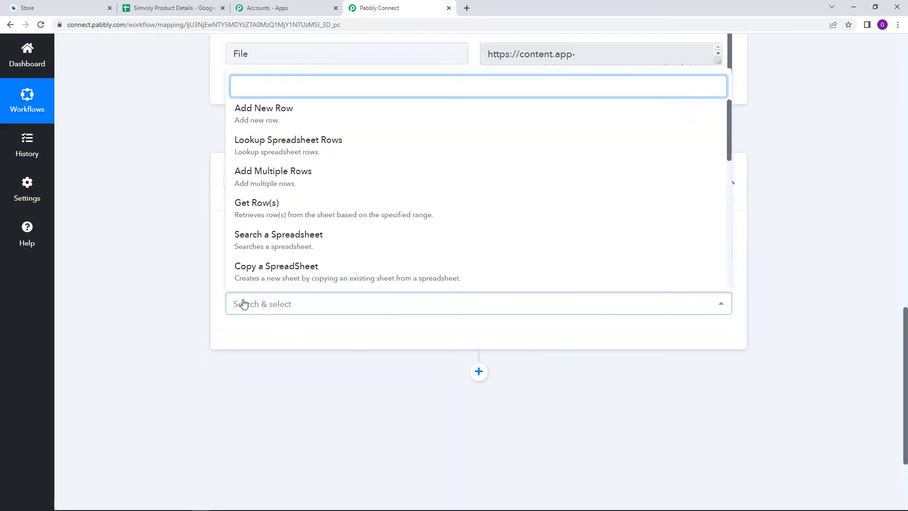
left_click(288, 117)
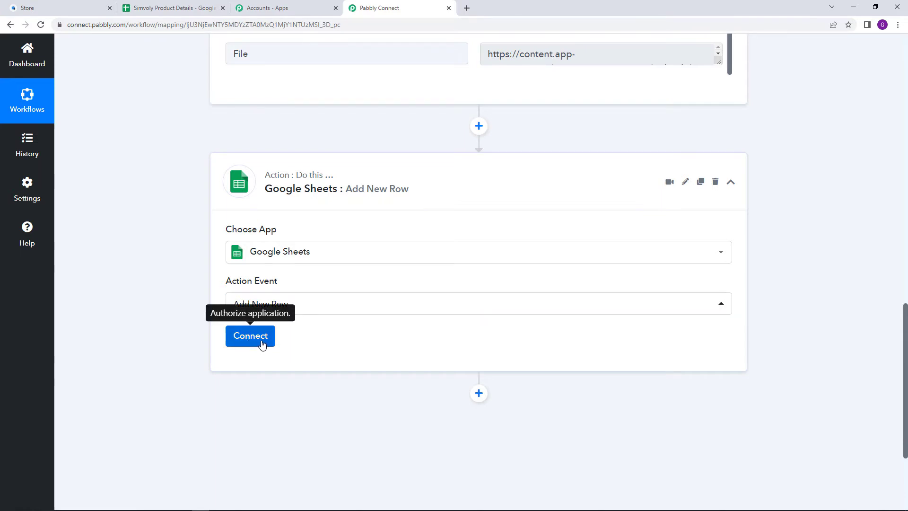
Add a new Google Sheets connection to the action and authorize access with the first listed Google account.
left_click(263, 345)
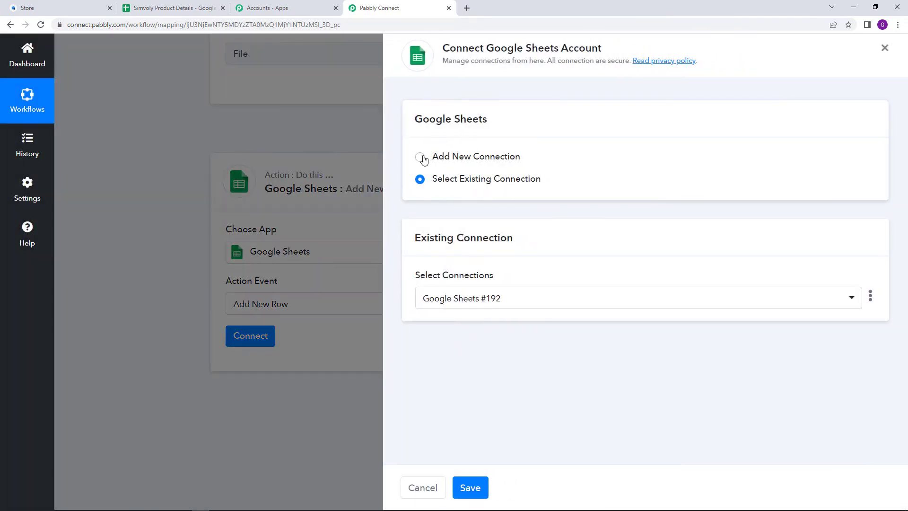
left_click(420, 156)
left_click(513, 280)
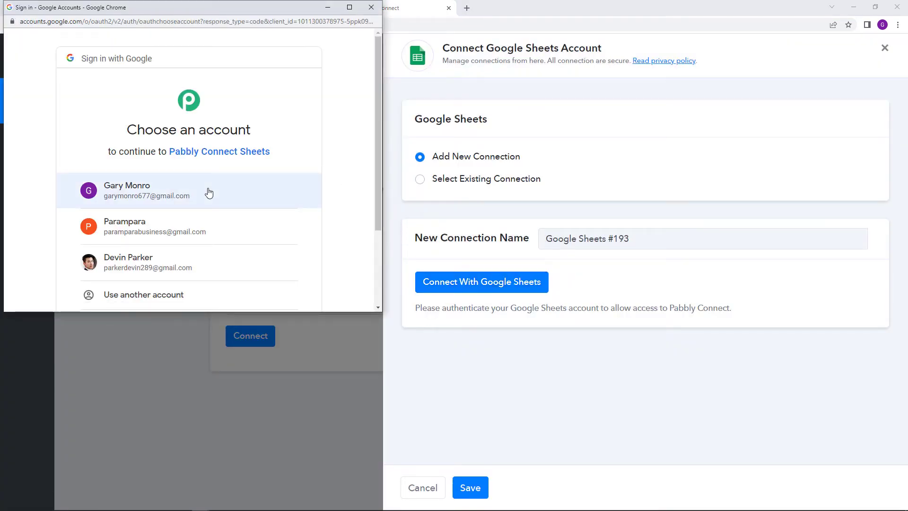
left_click(209, 192)
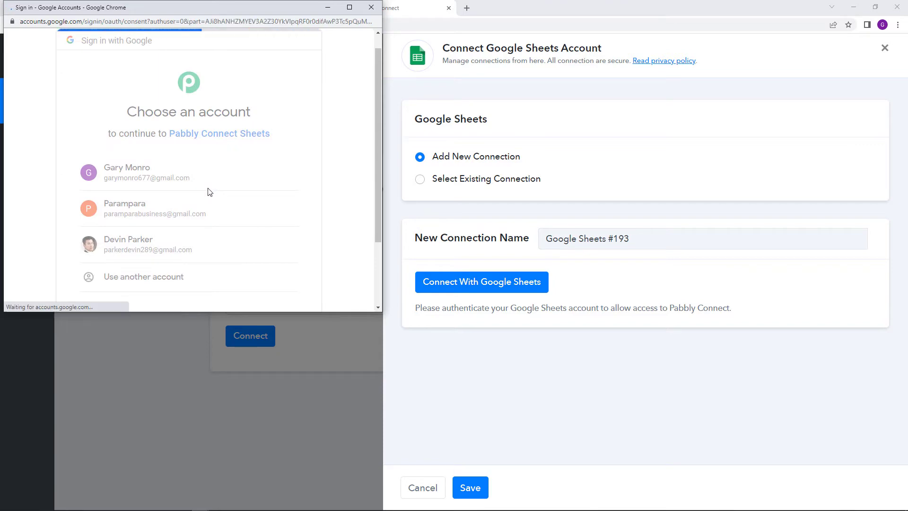
scroll(232, 193, "down", 5)
left_click(254, 225)
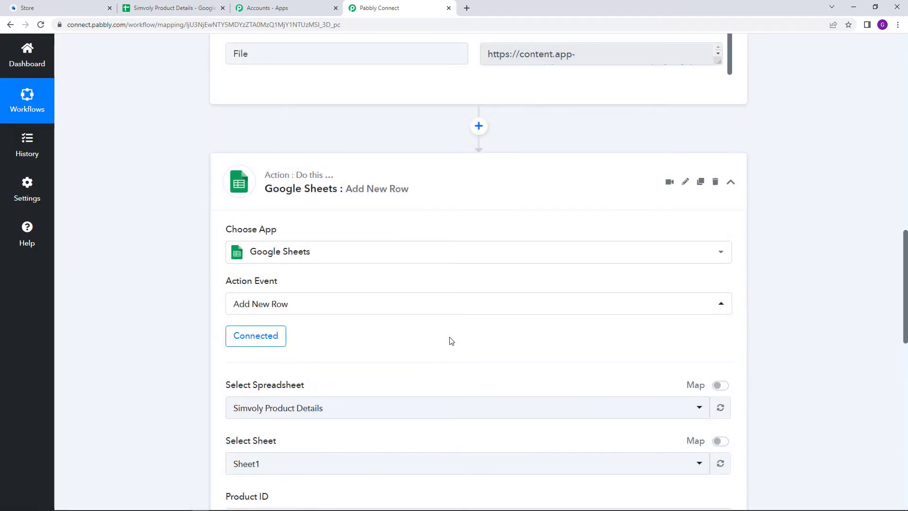
Review the available spreadsheets for the action and compare Simvoly Product Details with its file in Google Sheets, returning to Pabbly Connect.
scroll(451, 341, "down", 3)
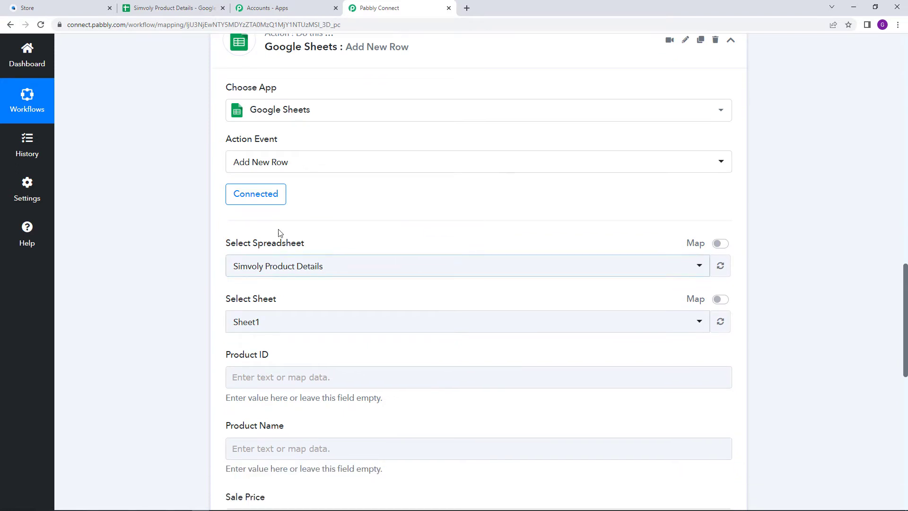
left_click_drag(231, 246, 274, 252)
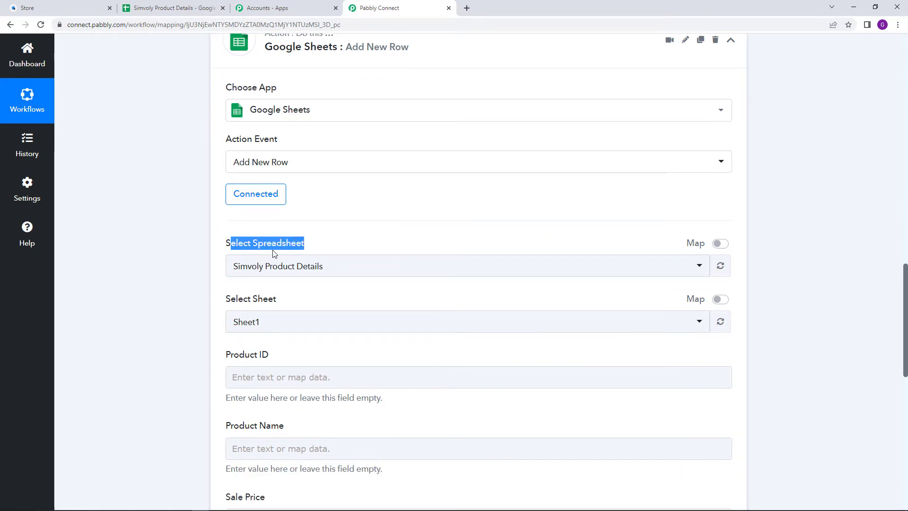
left_click(329, 249)
left_click(451, 266)
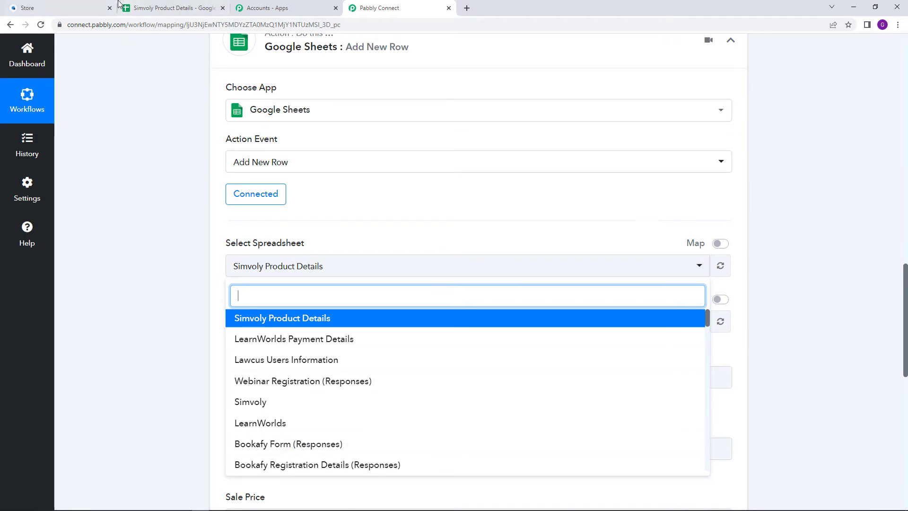
left_click(155, 4)
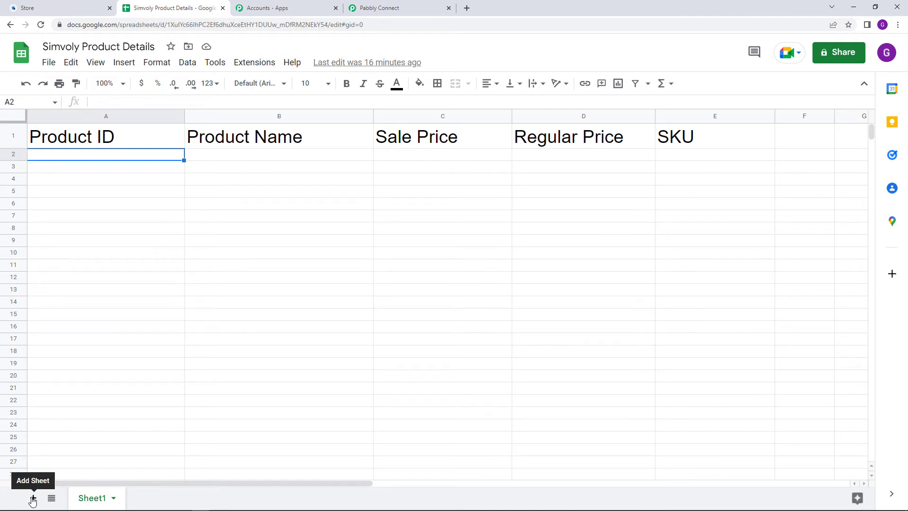
left_click(387, 9)
left_click(419, 242)
scroll(418, 239, "down", 2)
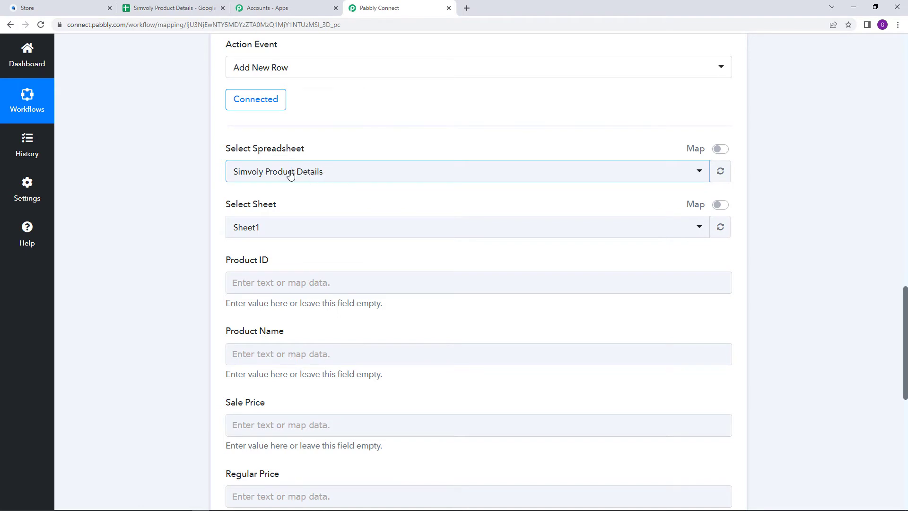
Review the sheets offered for the selected spreadsheet, keeping Sheet1.
scroll(273, 179, "down", 2)
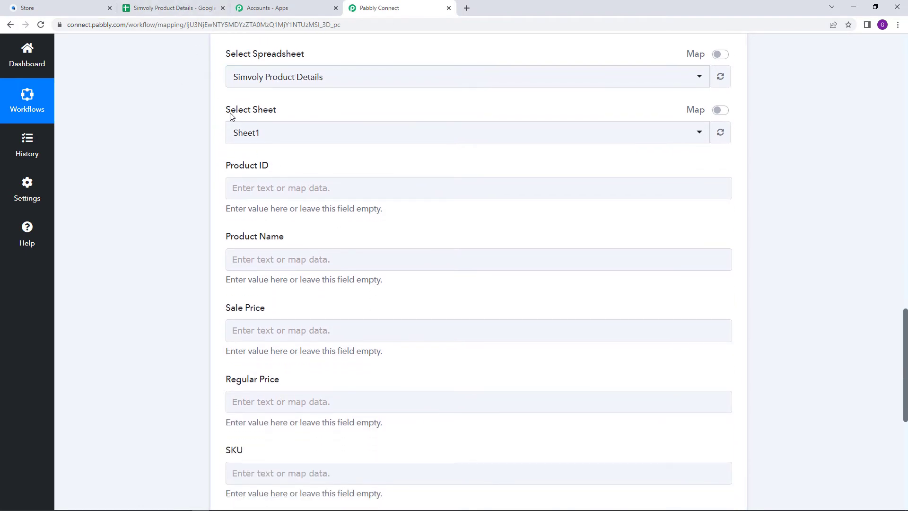
left_click(304, 138)
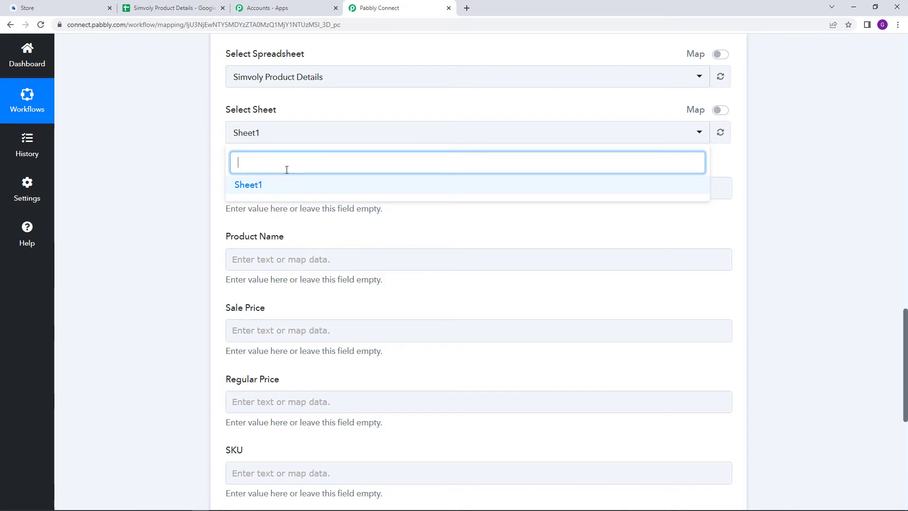
left_click(321, 112)
scroll(317, 120, "down", 1)
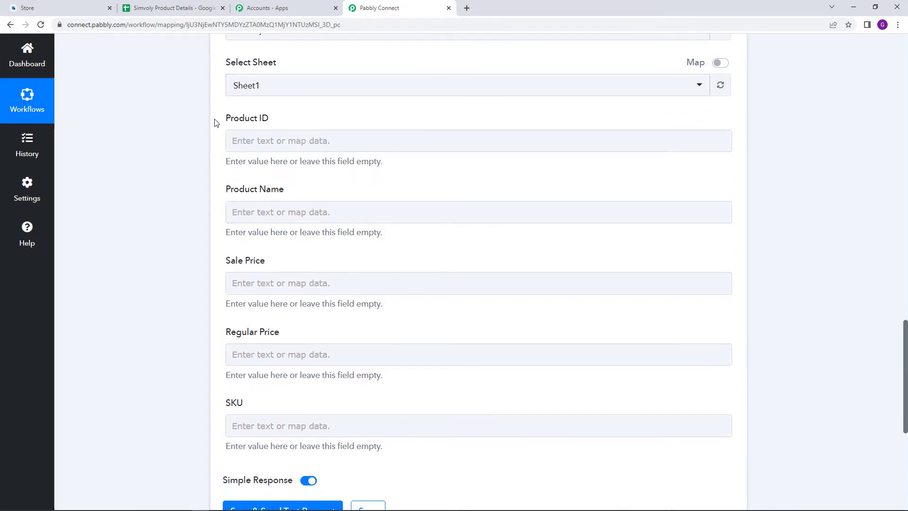
Examine the row fields to map: Product ID, Product Name, Sale Price, Regular Price and SKU.
left_click_drag(227, 121, 280, 121)
left_click(303, 126)
scroll(303, 127, "down", 1)
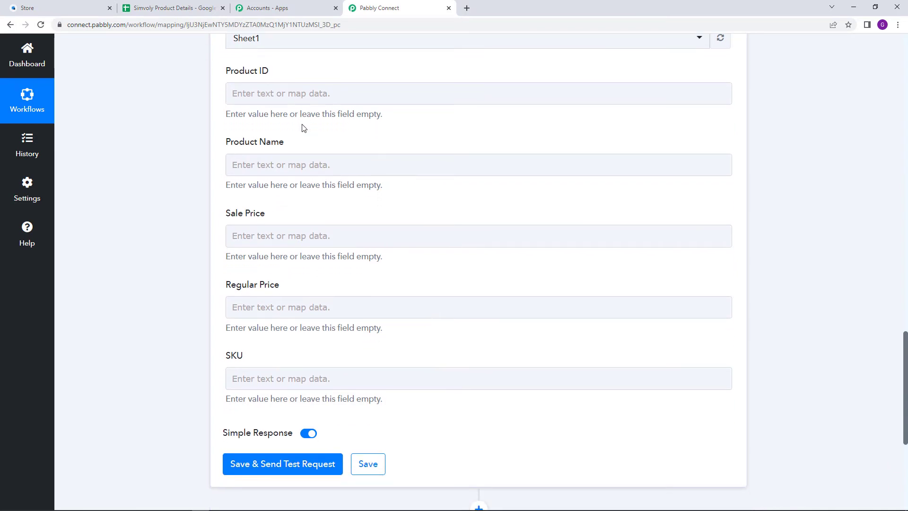
triple_click(234, 147)
triple_click(230, 212)
triple_click(227, 285)
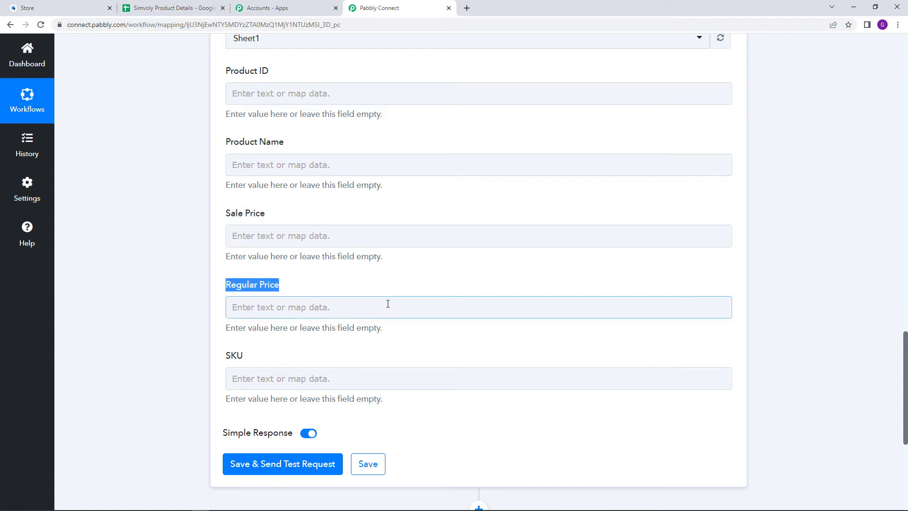
left_click_drag(232, 363, 287, 367)
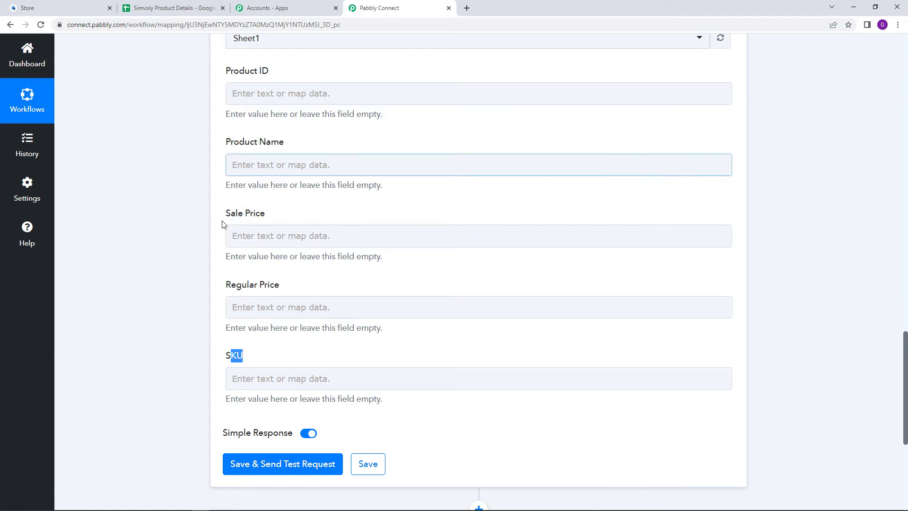
left_click(370, 122)
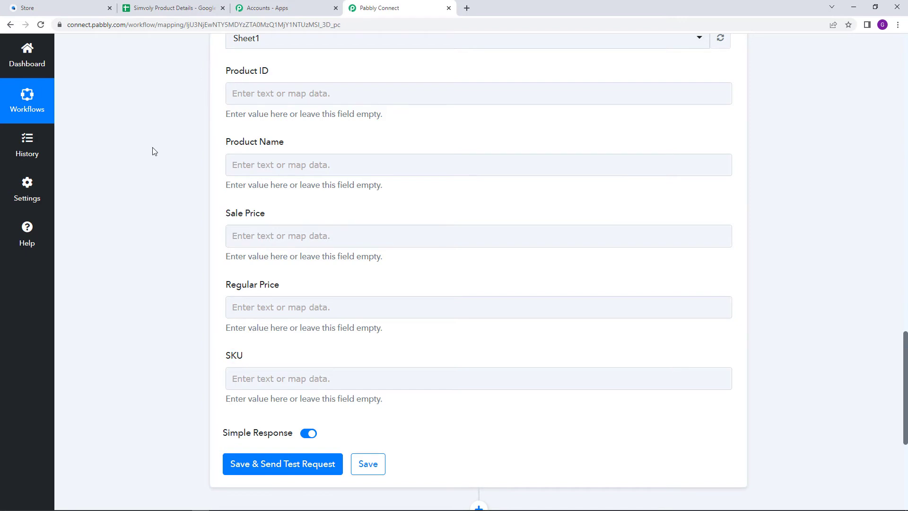
Map the Product ID field to Categories 0 Id from the Simvoly: New Product response.
scroll(272, 109, "up", 2)
scroll(272, 109, "down", 2)
left_click(266, 103)
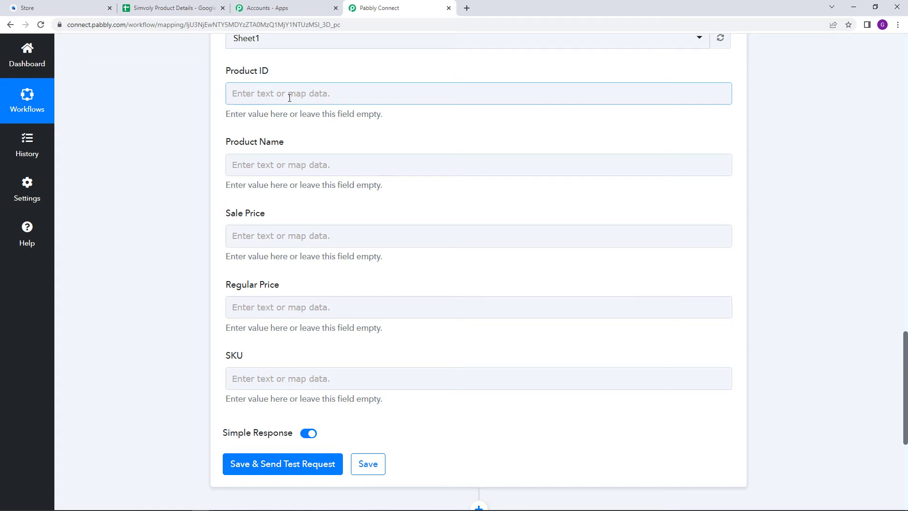
scroll(290, 98, "up", 2)
scroll(302, 152, "down", 2)
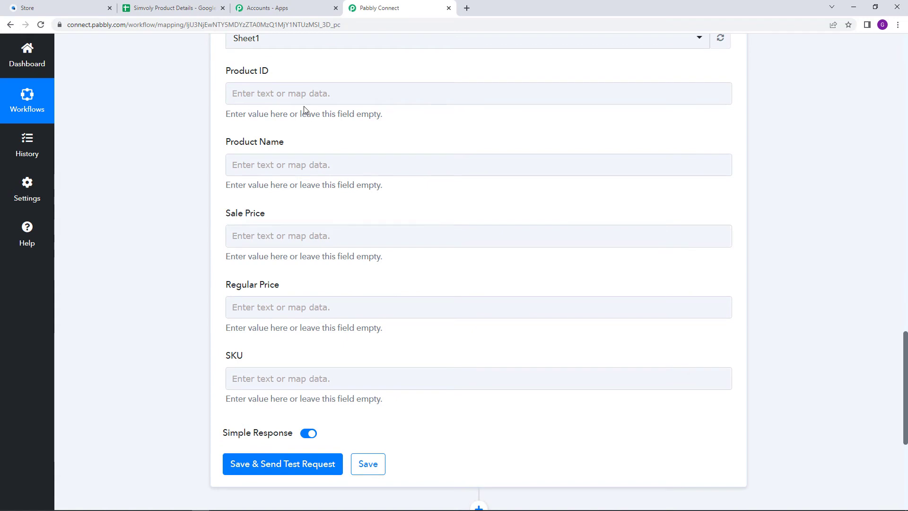
left_click(267, 94)
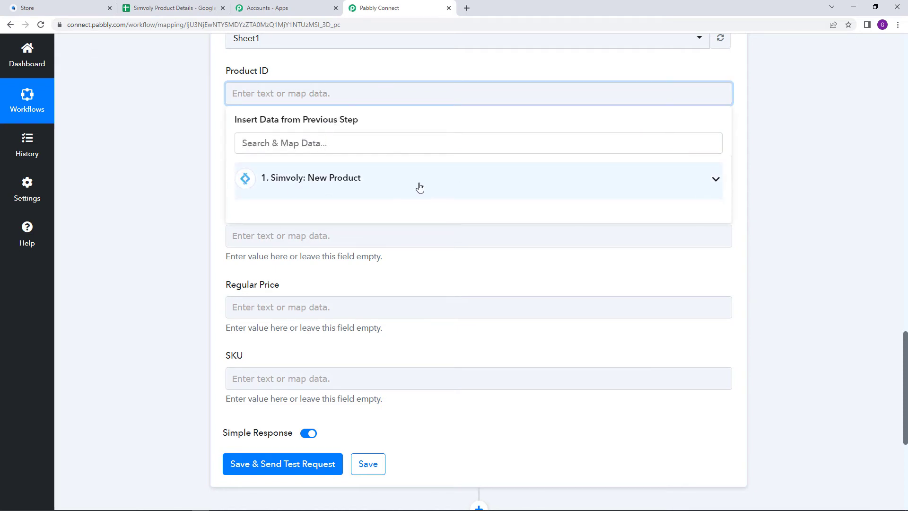
left_click(359, 186)
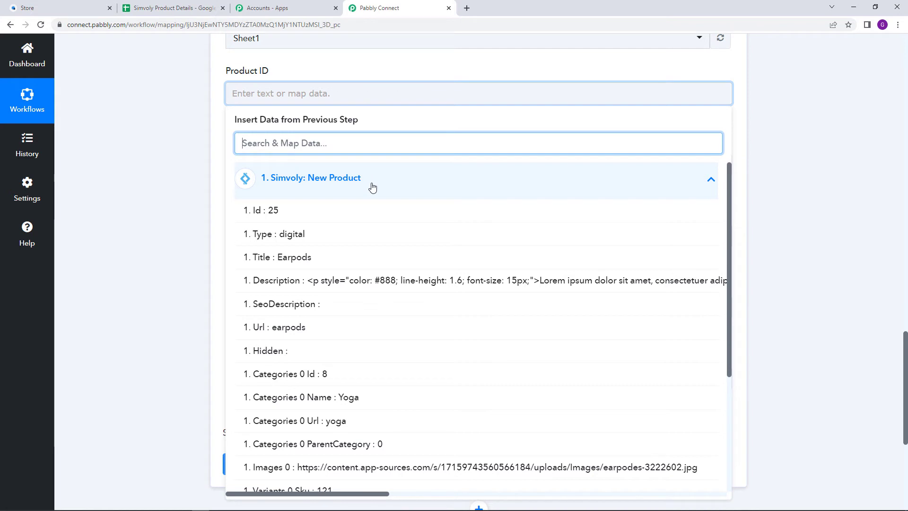
scroll(373, 188, "down", 3)
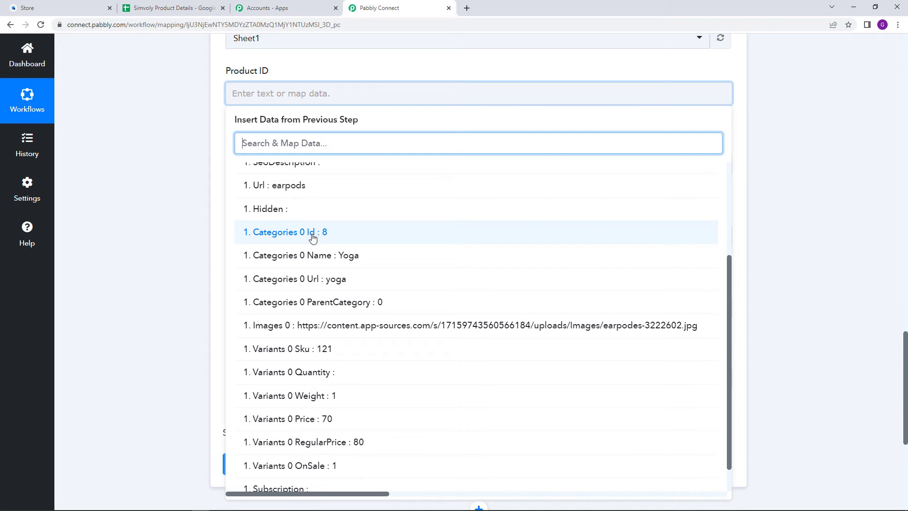
left_click(313, 233)
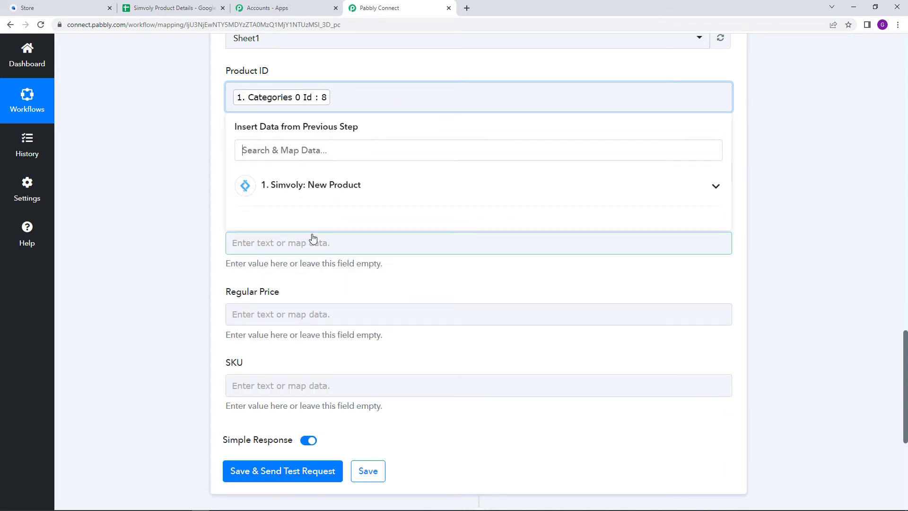
left_click(344, 77)
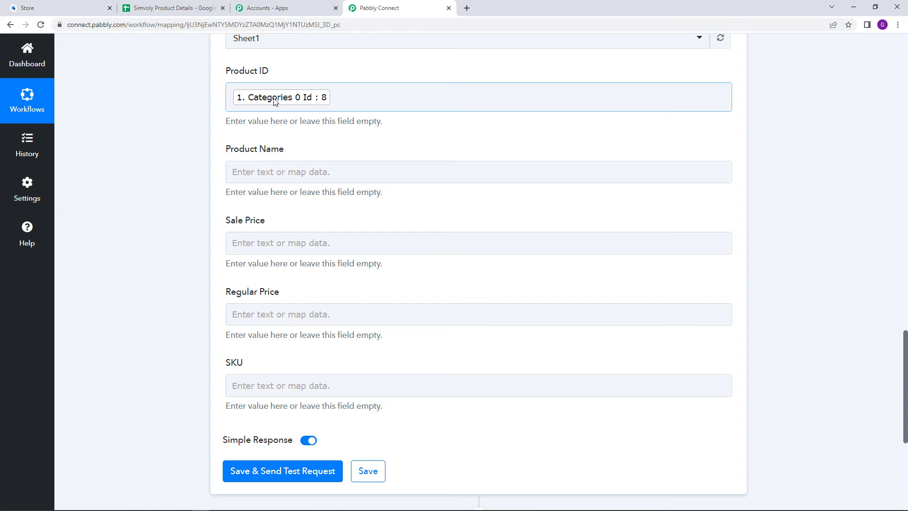
Map the Product Name field to Title from the Simvoly: New Product response.
scroll(272, 100, "down", 2)
left_click(267, 78)
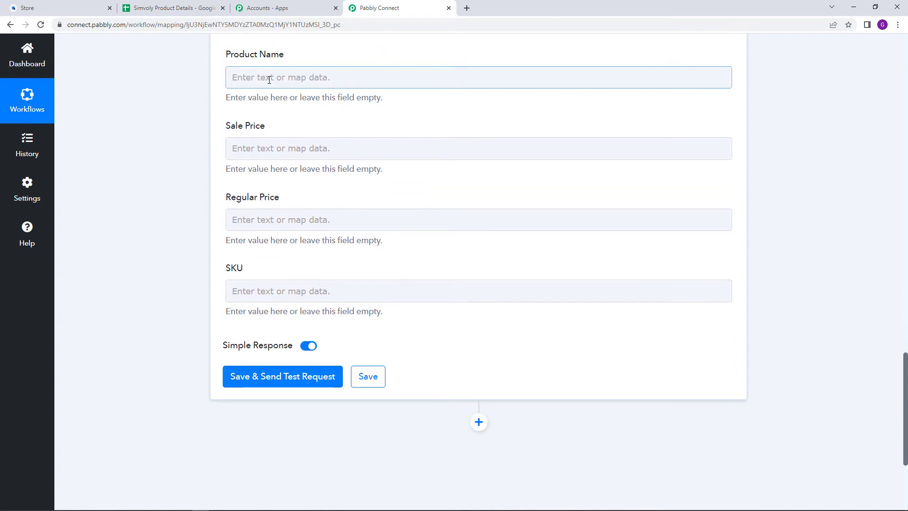
scroll(269, 79, "up", 2)
left_click(295, 110)
left_click(278, 180)
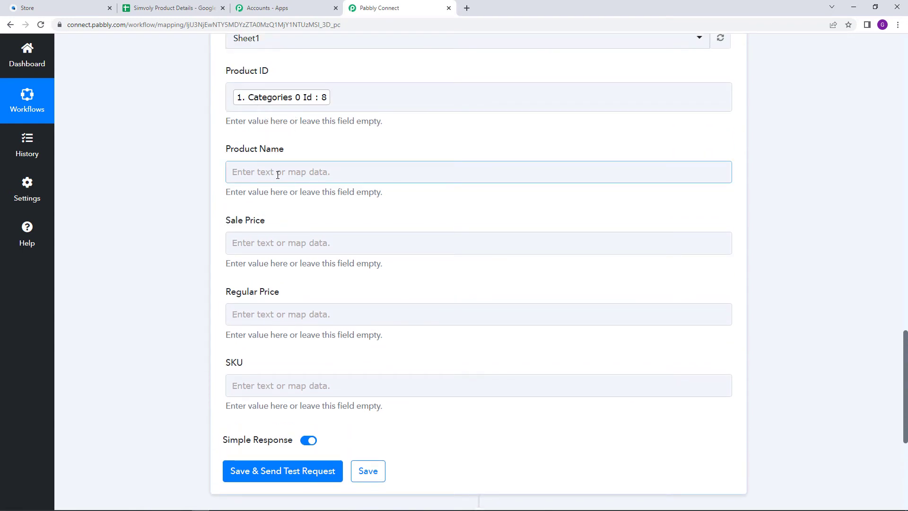
left_click(278, 175)
left_click(400, 241)
left_click(382, 250)
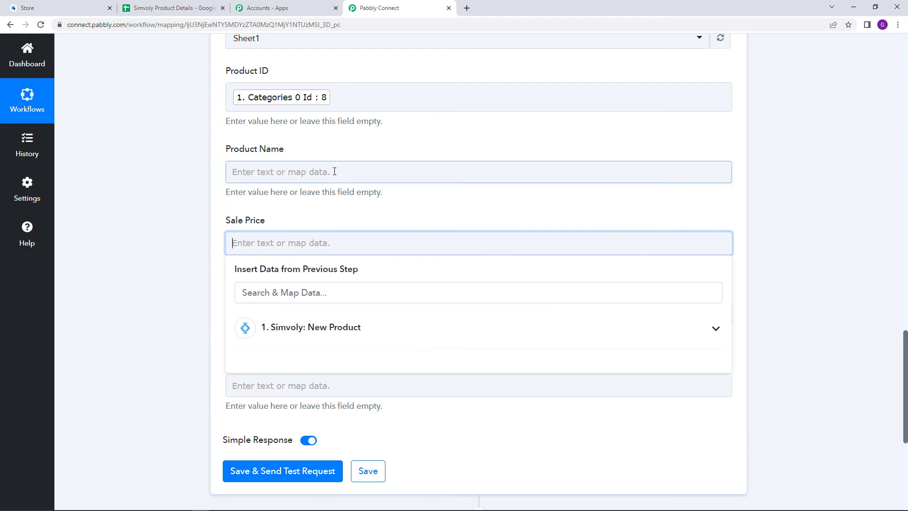
left_click(334, 171)
left_click(363, 257)
scroll(401, 286, "down", 2)
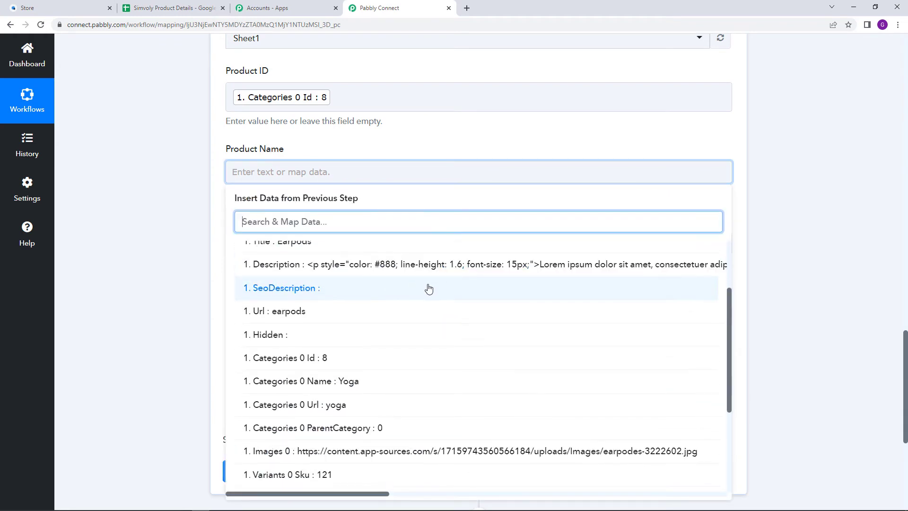
scroll(429, 289, "down", 4)
scroll(425, 294, "up", 4)
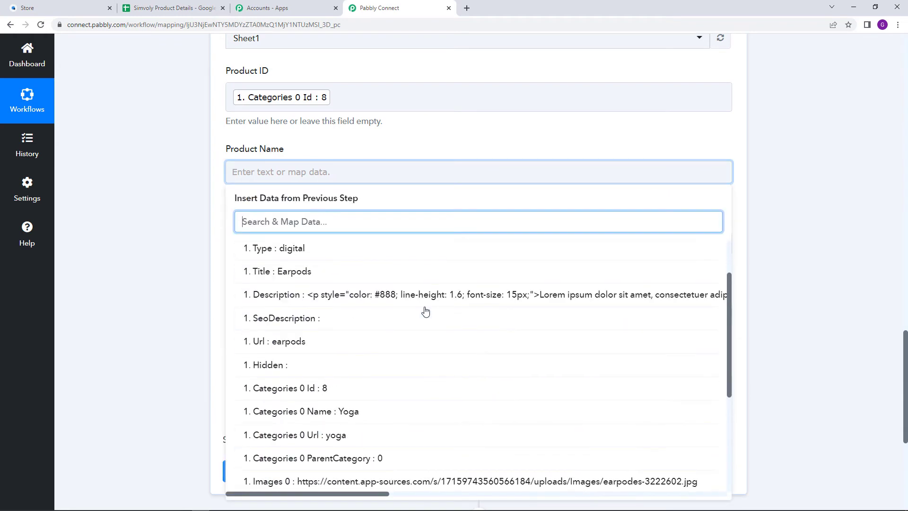
left_click(306, 277)
left_click(183, 223)
Map the Sale Price field to Variants 0 Price from the Simvoly: New Product response.
scroll(390, 219, "down", 1)
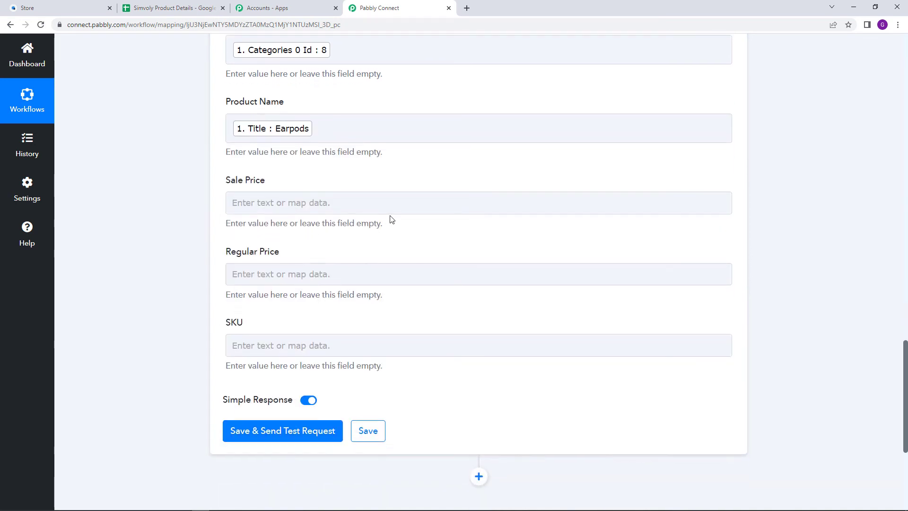
left_click(377, 202)
left_click(393, 287)
scroll(421, 307, "down", 4)
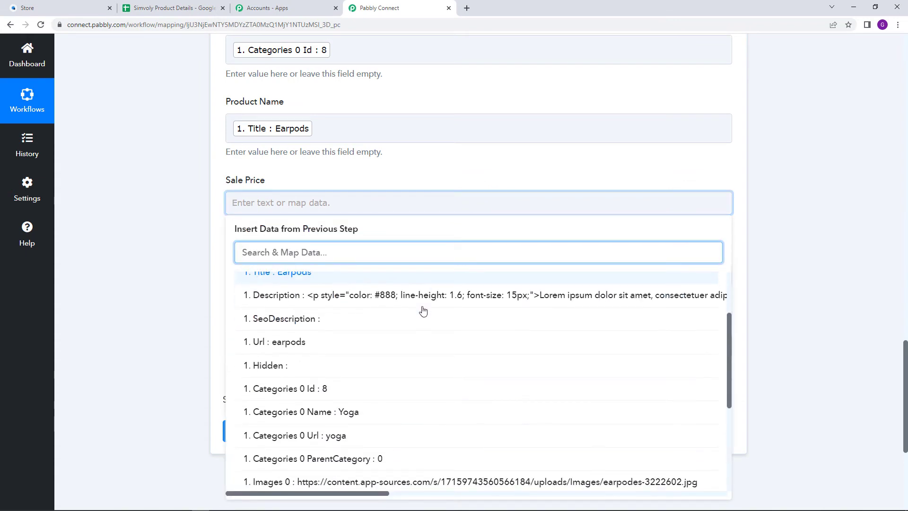
scroll(430, 320, "down", 2)
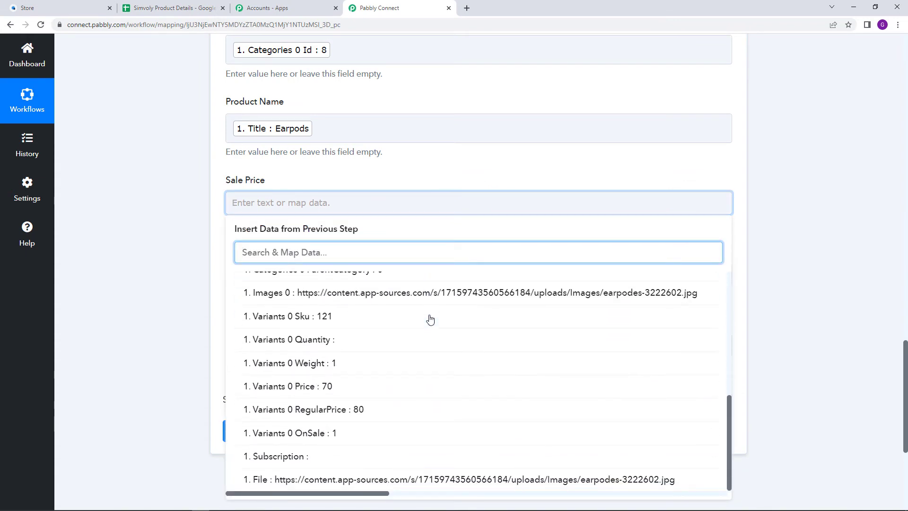
left_click(418, 386)
left_click(93, 260)
Map the Regular Price field to Variants 0 RegularPrice from the Simvoly: New Product response.
left_click(338, 283)
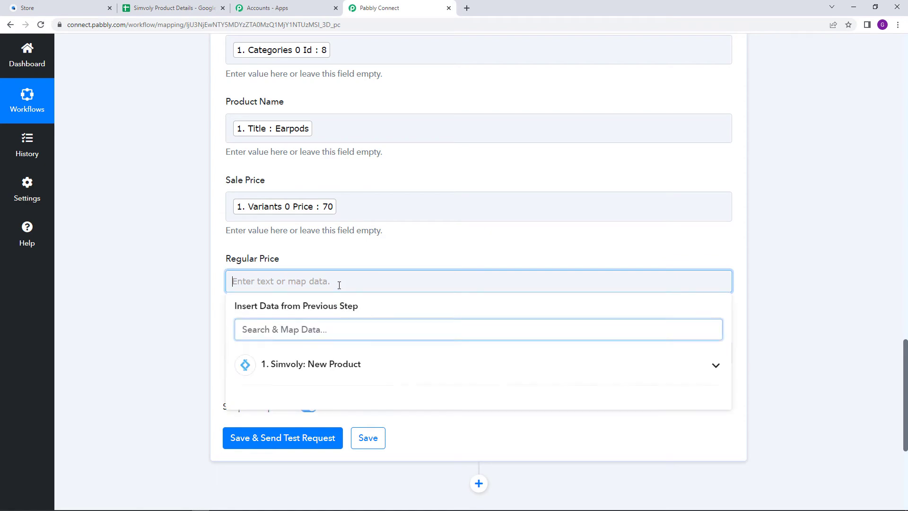
left_click(358, 364)
scroll(397, 382, "down", 6)
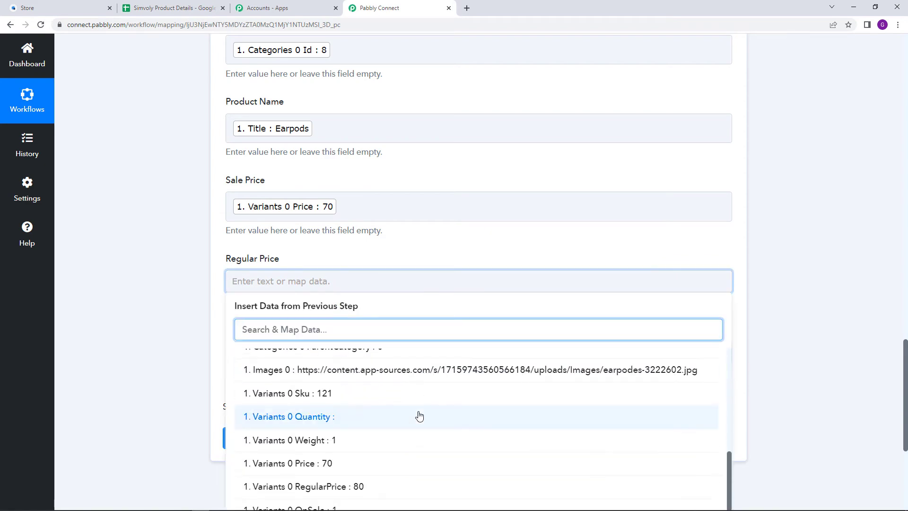
left_click(408, 449)
left_click(815, 162)
Map the SKU field to Variants 0 Sku from the Simvoly: New Product response.
scroll(815, 163, "down", 3)
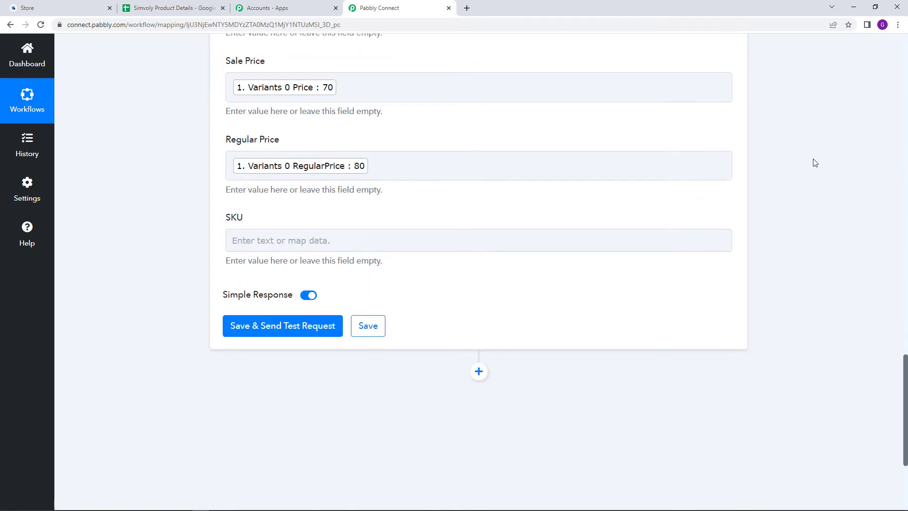
left_click(278, 215)
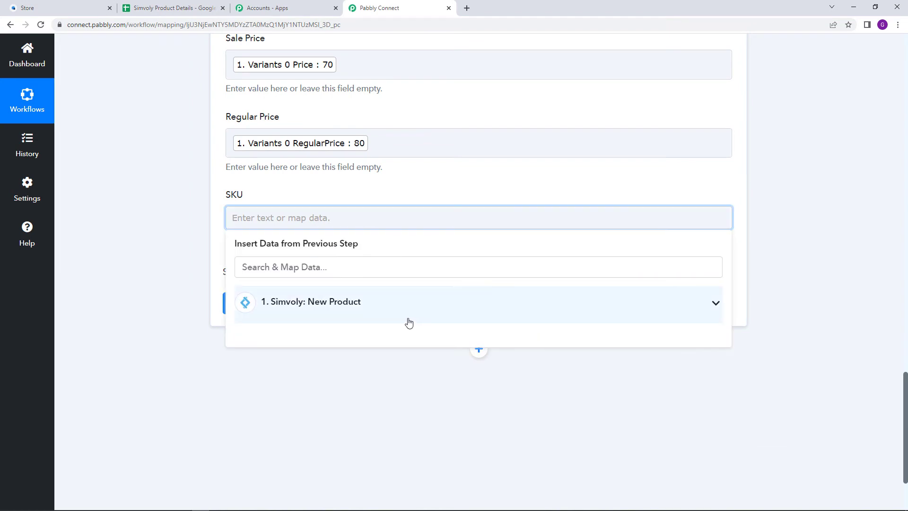
left_click(404, 316)
scroll(395, 344, "down", 6)
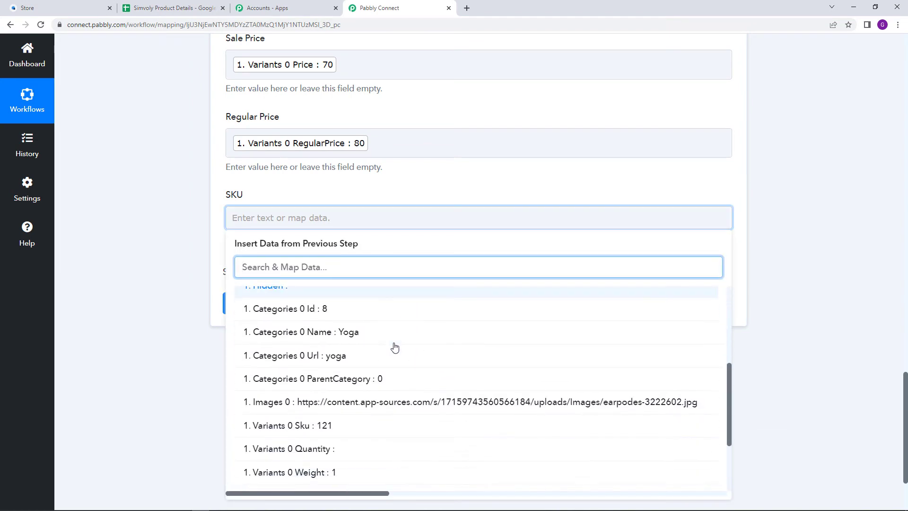
left_click(381, 330)
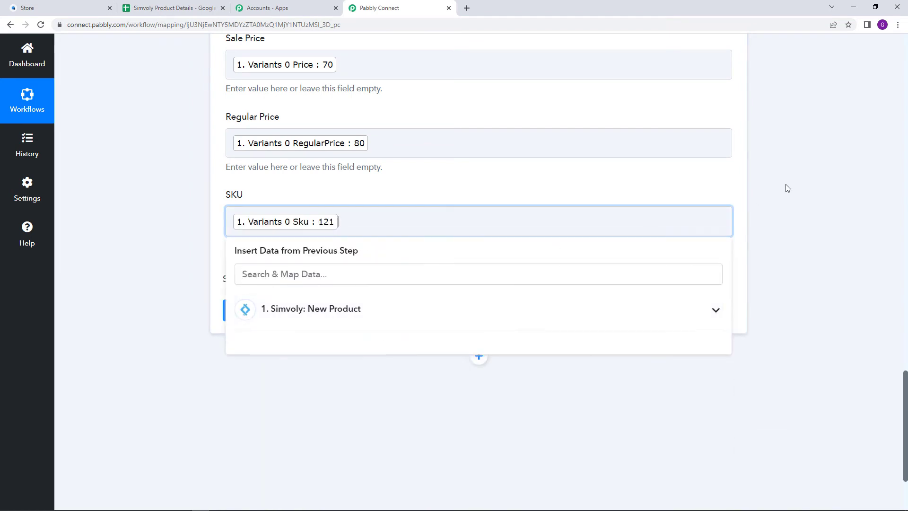
left_click(808, 177)
Review the mapped fields and compare them with the Simvoly Product Details columns in Google Sheets, returning to Pabbly Connect.
scroll(850, 143, "up", 5)
scroll(850, 144, "down", 2)
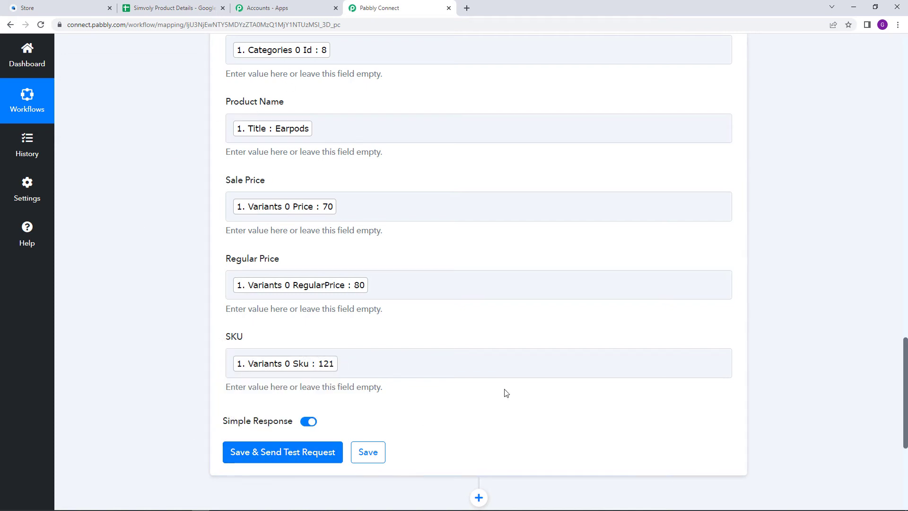
left_click(160, 7)
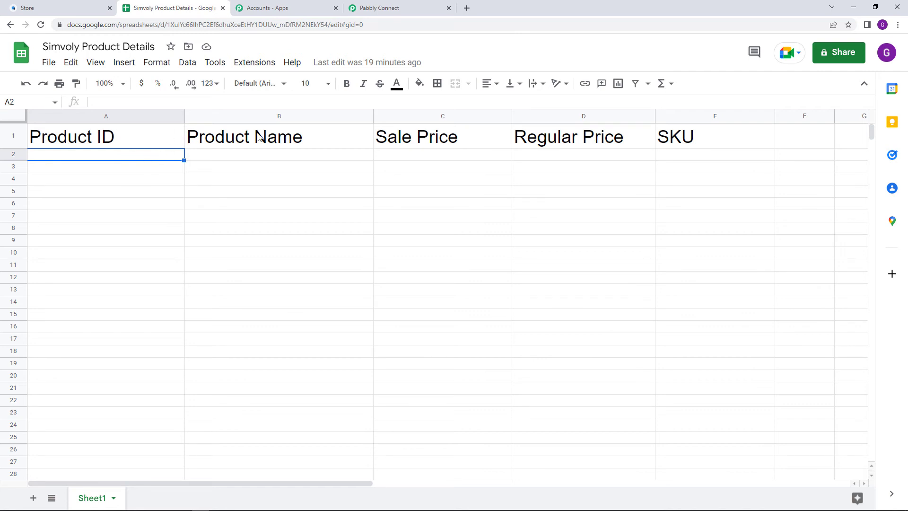
left_click(364, 5)
Save the Add New Row action with a test request and examine the response received.
left_click(314, 445)
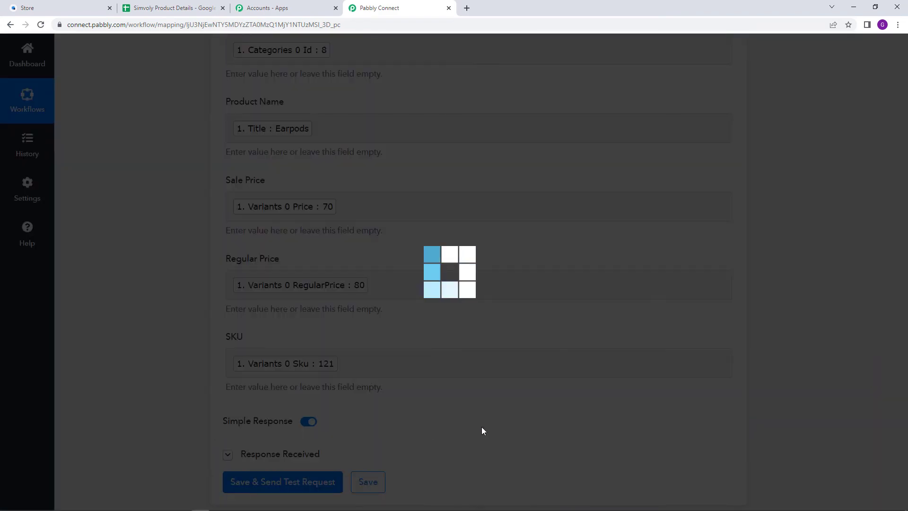
scroll(725, 402, "down", 1)
scroll(727, 406, "down", 5)
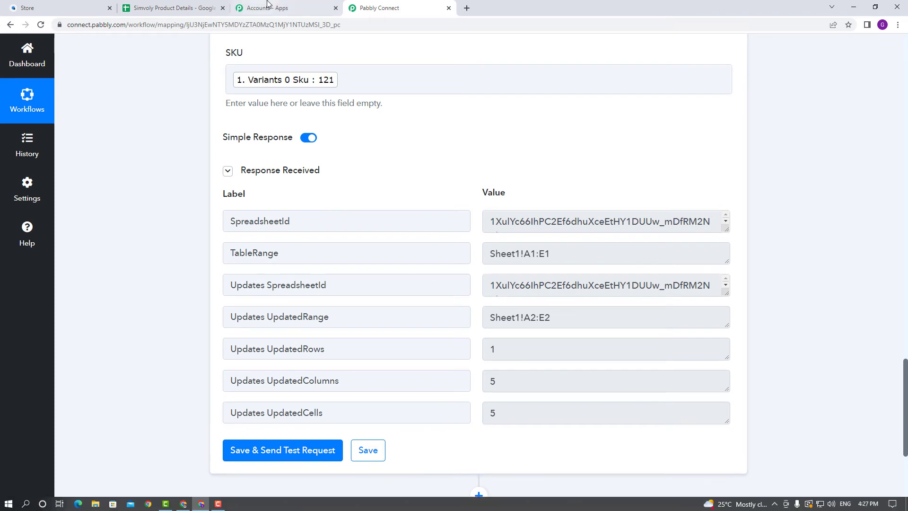
Check row 2 of Simvoly Product Details in Google Sheets, then save the Add New Row action in Pabbly Connect.
left_click(190, 5)
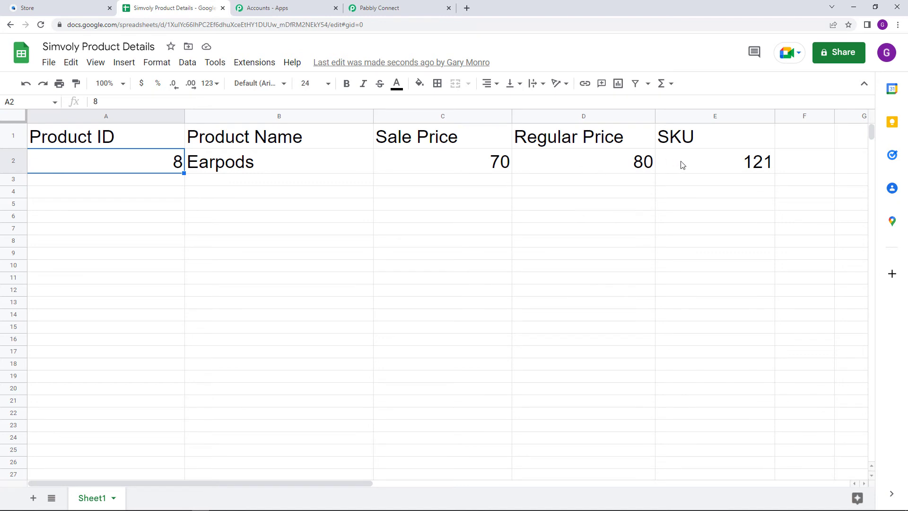
left_click(384, 7)
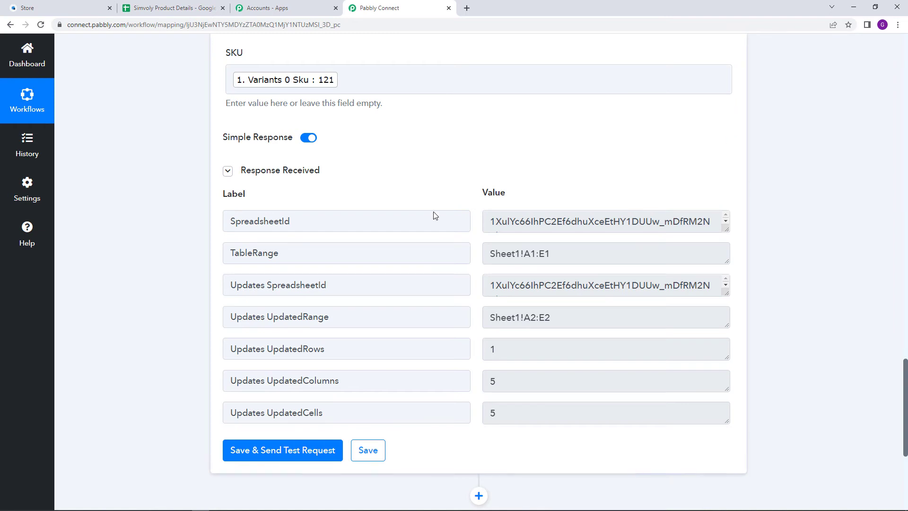
left_click(368, 457)
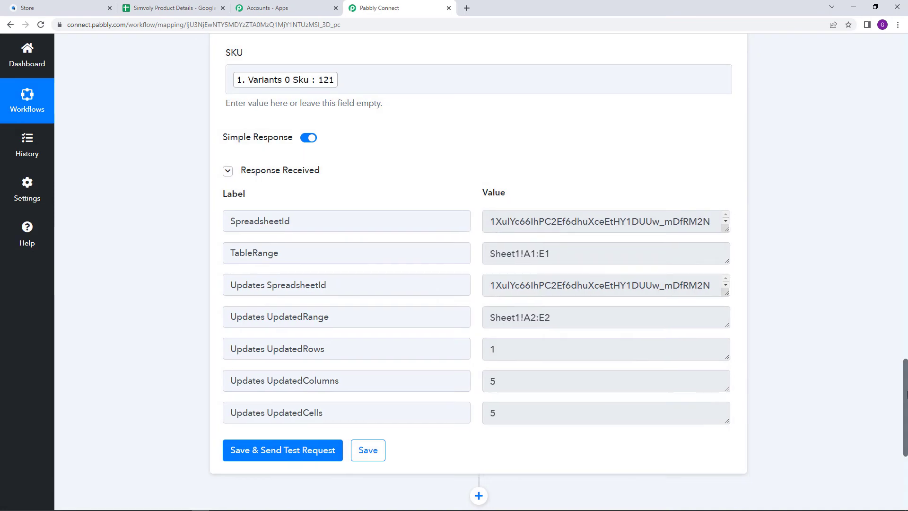
Review the whole workflow, from the Simvoly New Product trigger through the Google Sheets Add New Row action.
left_click_drag(907, 395, 907, 67)
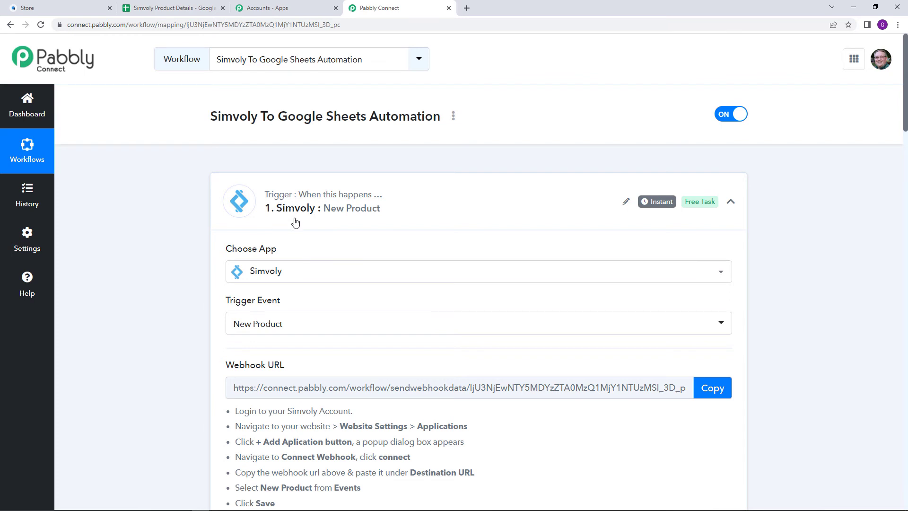
scroll(373, 267, "down", 1)
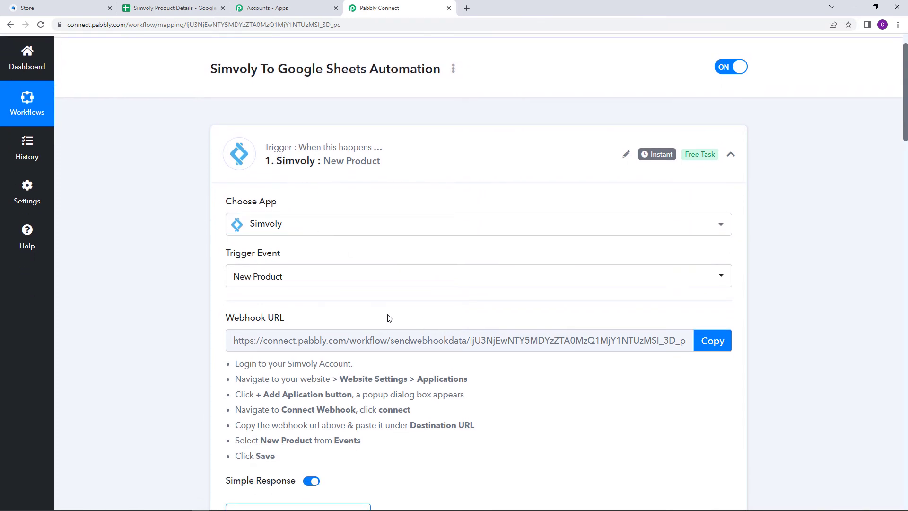
scroll(389, 318, "down", 1)
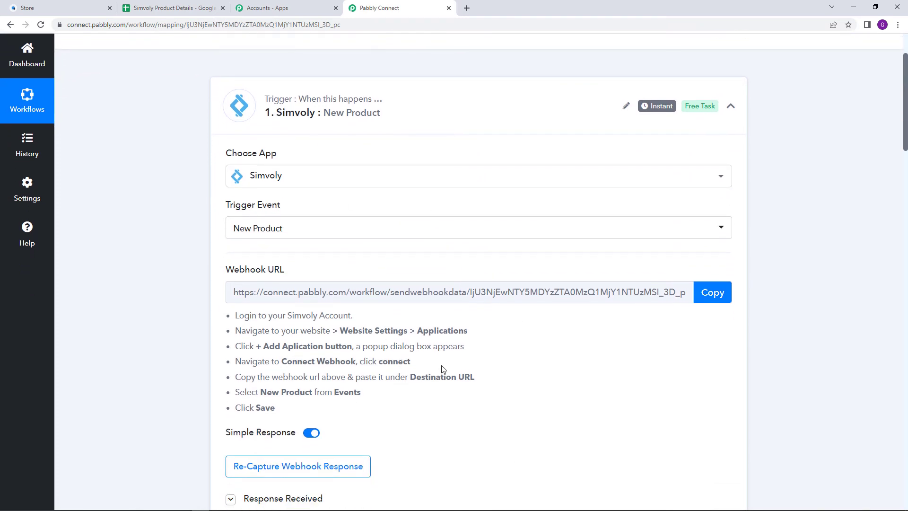
scroll(443, 369, "down", 15)
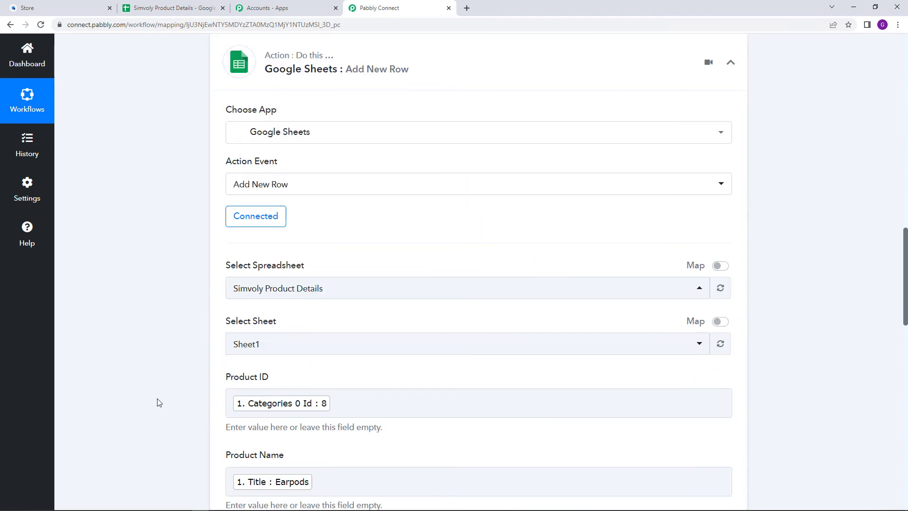
scroll(159, 403, "down", 15)
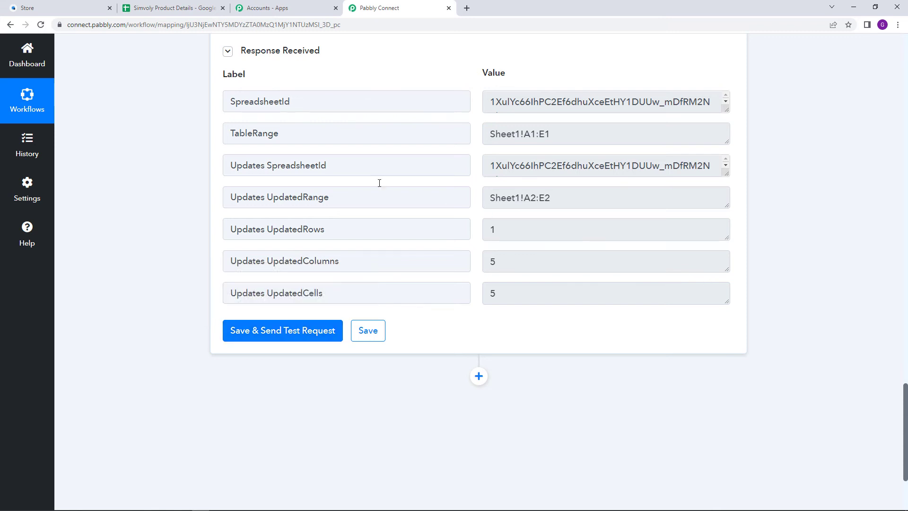
Switch to the Simvoly store's product list and start adding a new digital product.
left_click(75, 5)
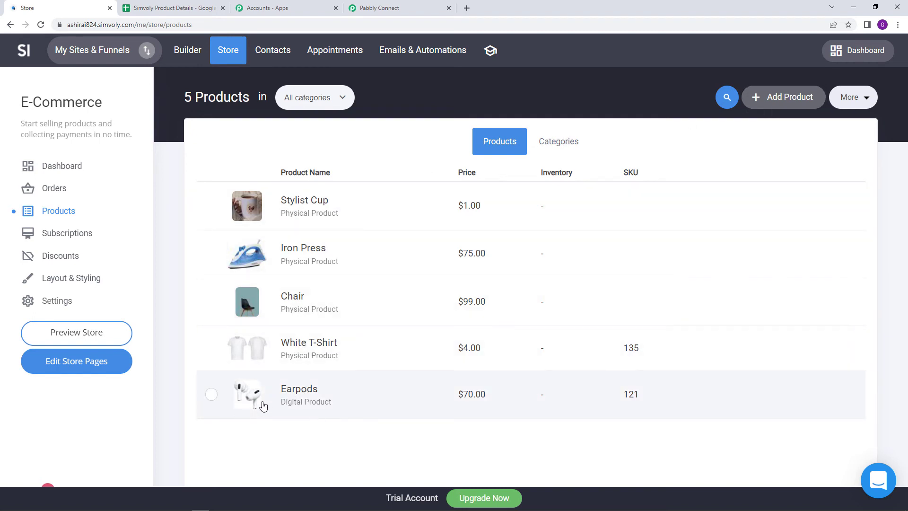
left_click(770, 104)
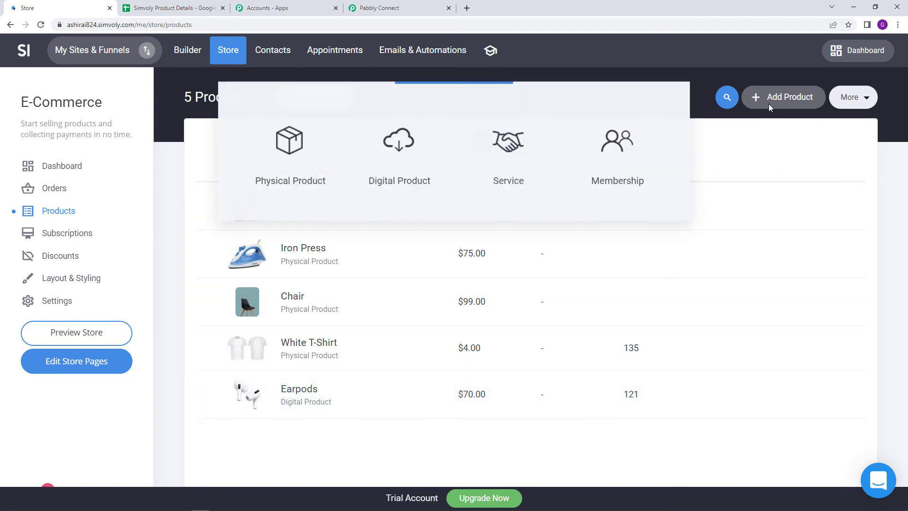
left_click(397, 173)
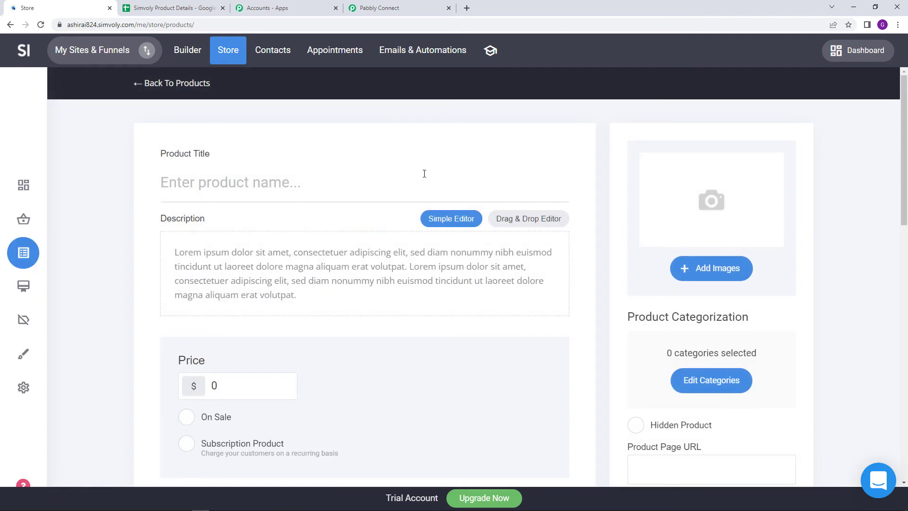
Add the smartphone picture from the file manager as the new product's image.
left_click(711, 269)
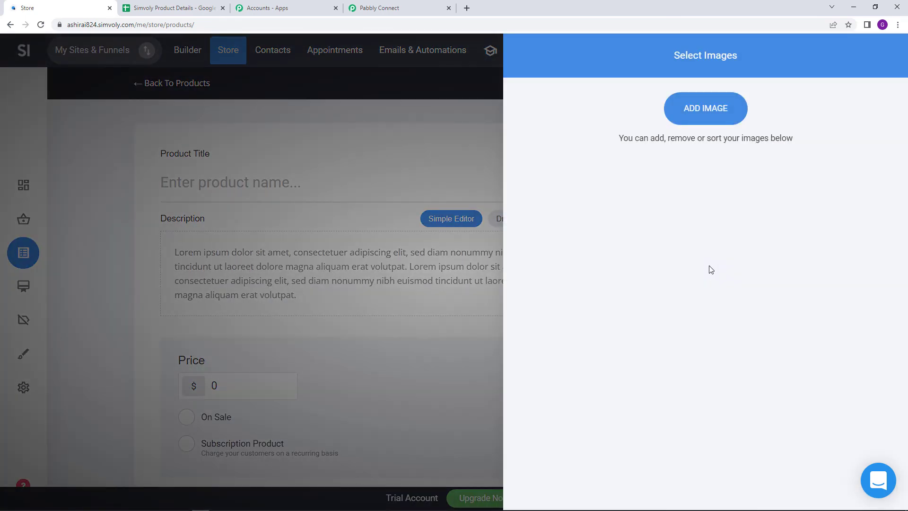
left_click(700, 124)
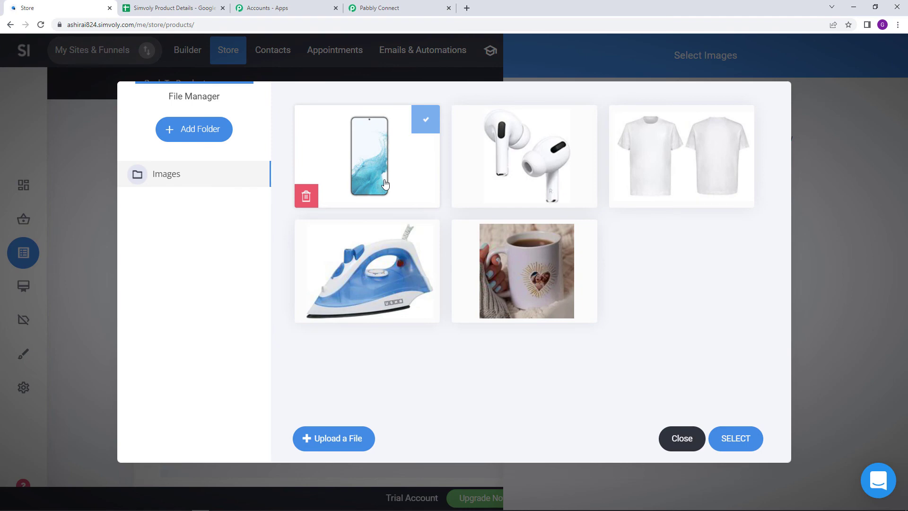
left_click(385, 184)
left_click(739, 439)
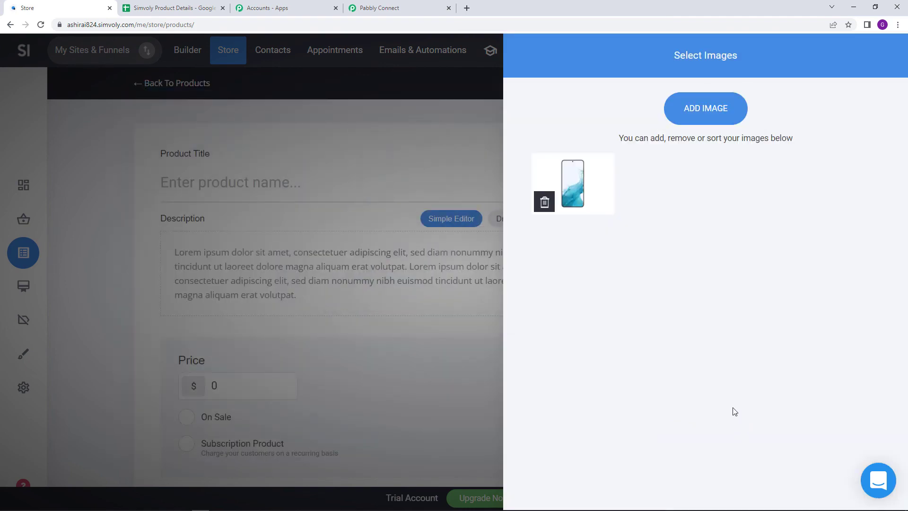
left_click(423, 183)
Set the new product's title to JD MOB.
left_click(292, 188)
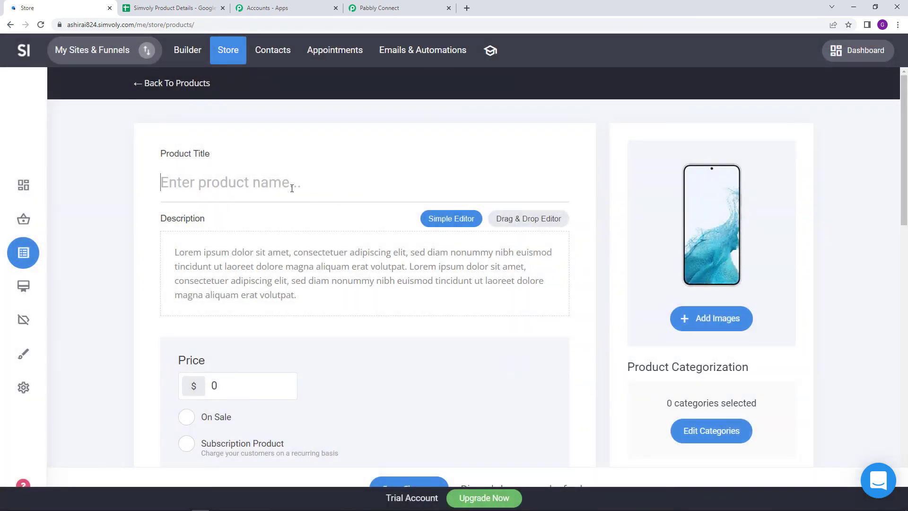
type("JD")
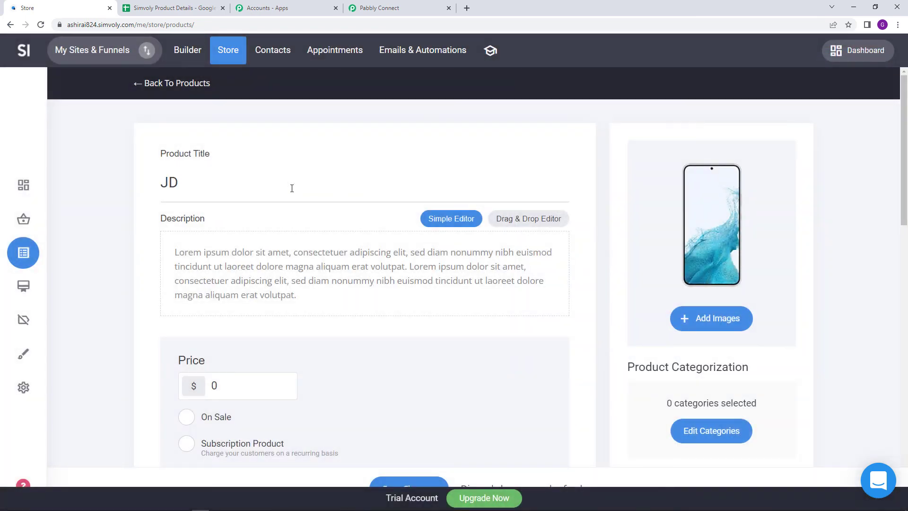
type(" MOB")
scroll(234, 185, "down", 3)
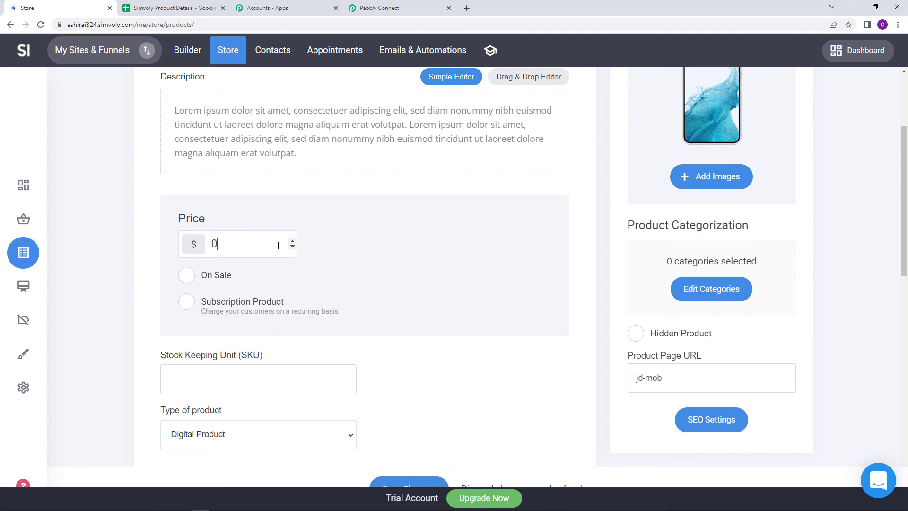
Set the JD MOB product's regular price to $150, mark it as on sale, and enter a sale price of $1130.
double_click(238, 244)
type("15")
left_click(216, 275)
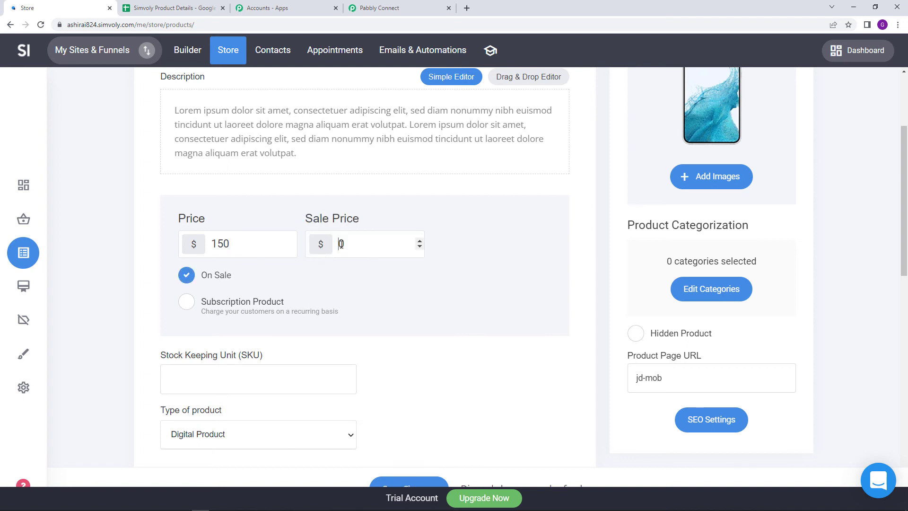
left_click(340, 243)
type("130")
key("BackSpace")
type("13")
Enter 151 as the product's SKU and attach mobile.png from the file manager as its product file.
scroll(303, 295, "down", 2)
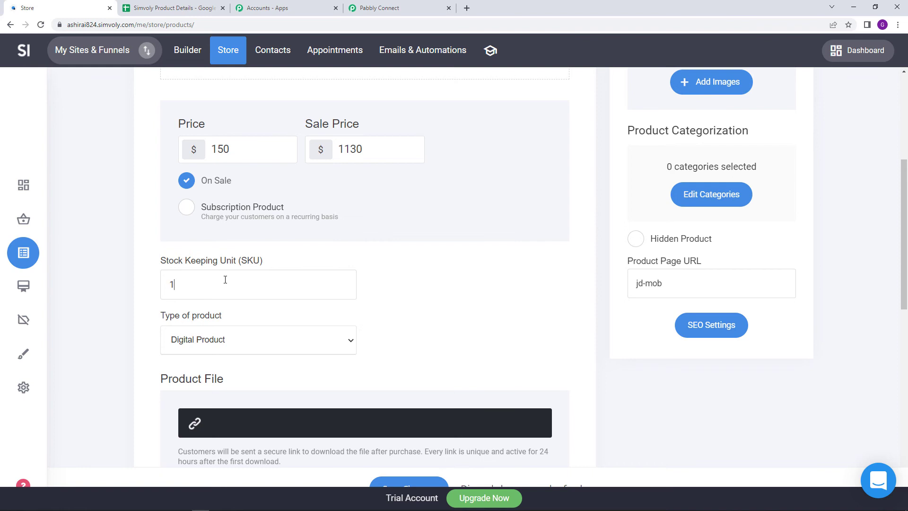
type("51")
scroll(438, 308, "down", 2)
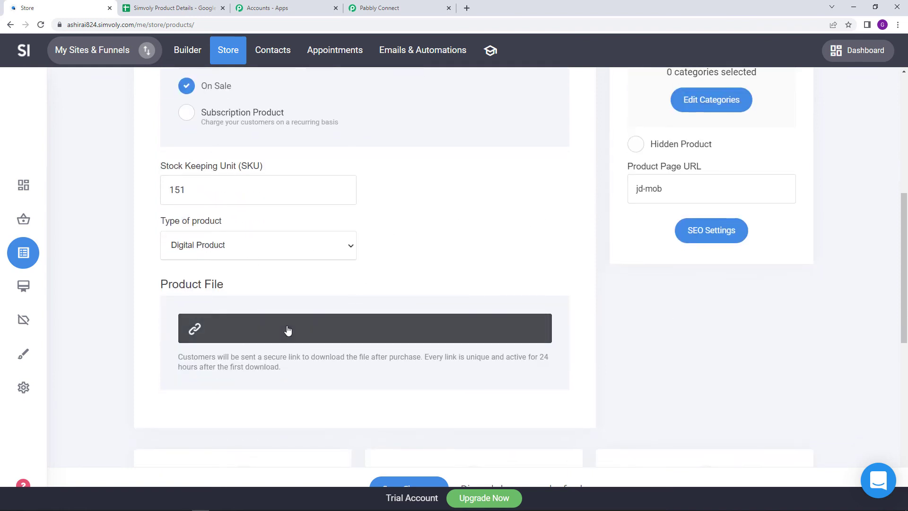
left_click(330, 330)
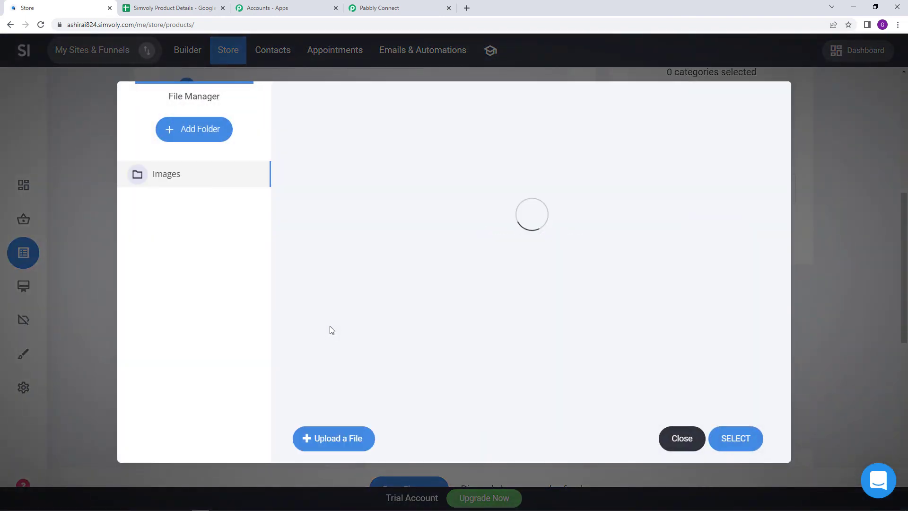
left_click(368, 163)
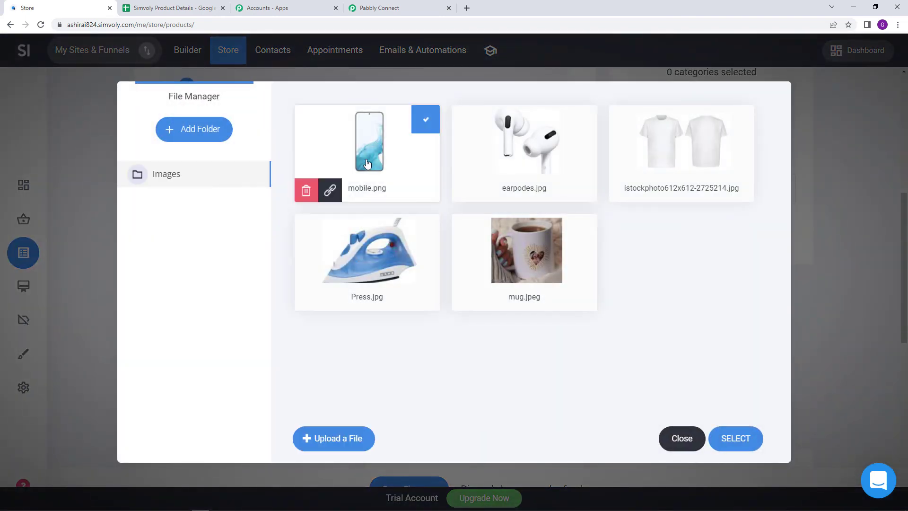
left_click(746, 436)
Review the completed JD MOB product form and the existing rows in the Simvoly Product Details spreadsheet.
scroll(660, 375, "up", 7)
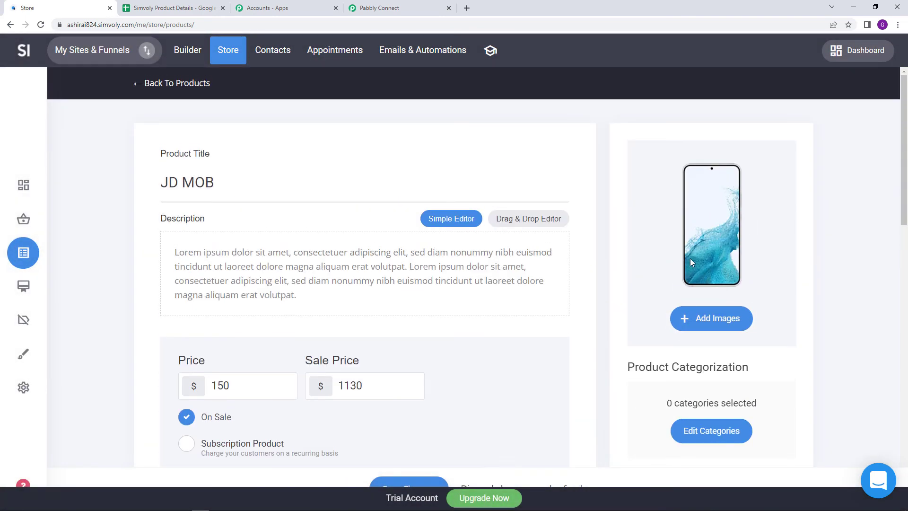
scroll(582, 371, "down", 5)
scroll(566, 372, "up", 5)
left_click(175, 7)
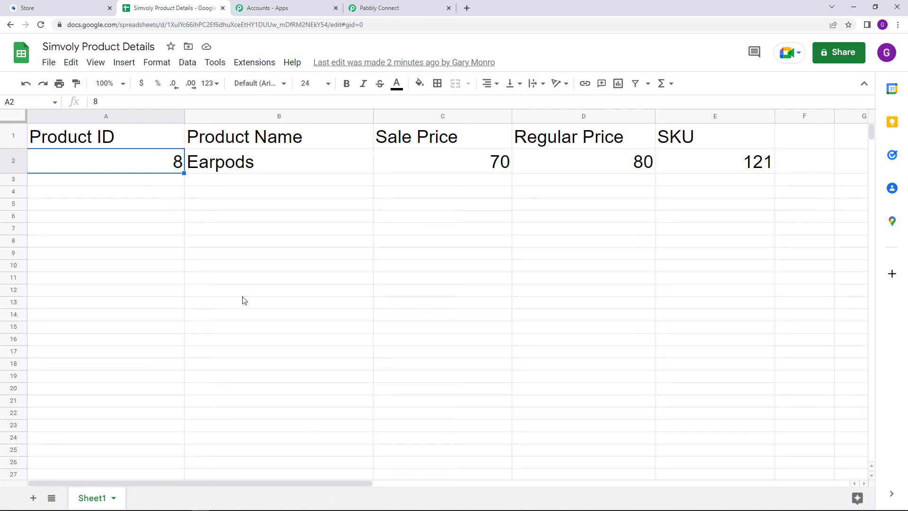
left_click(28, 6)
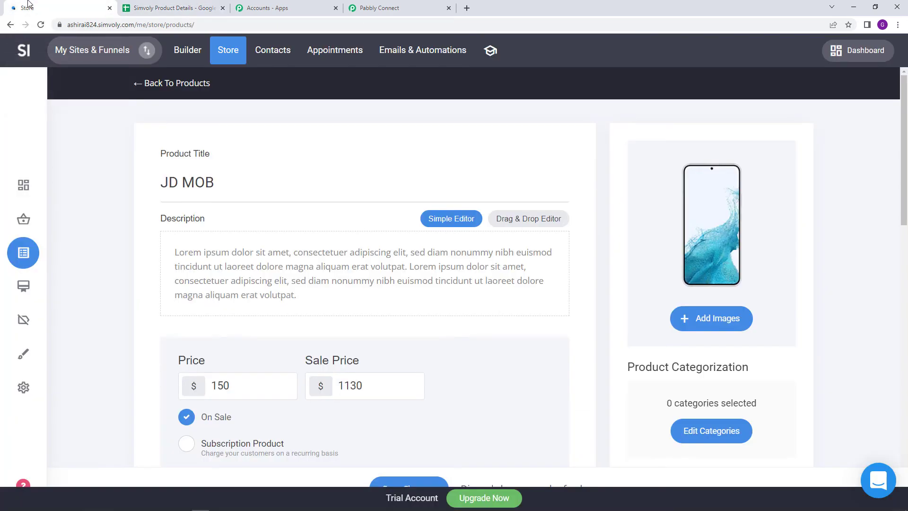
Correct the JD MOB product's sale price to $130 and save the product.
left_click(410, 485)
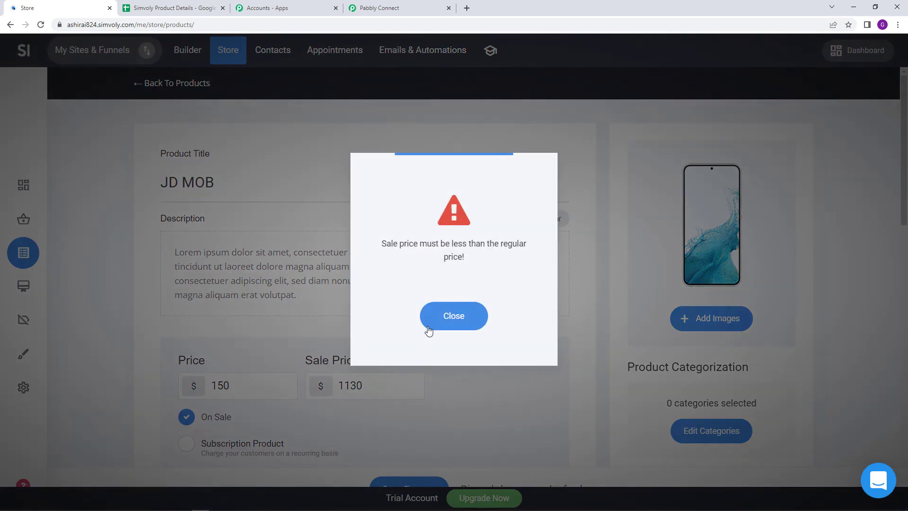
left_click(459, 321)
scroll(459, 321, "down", 2)
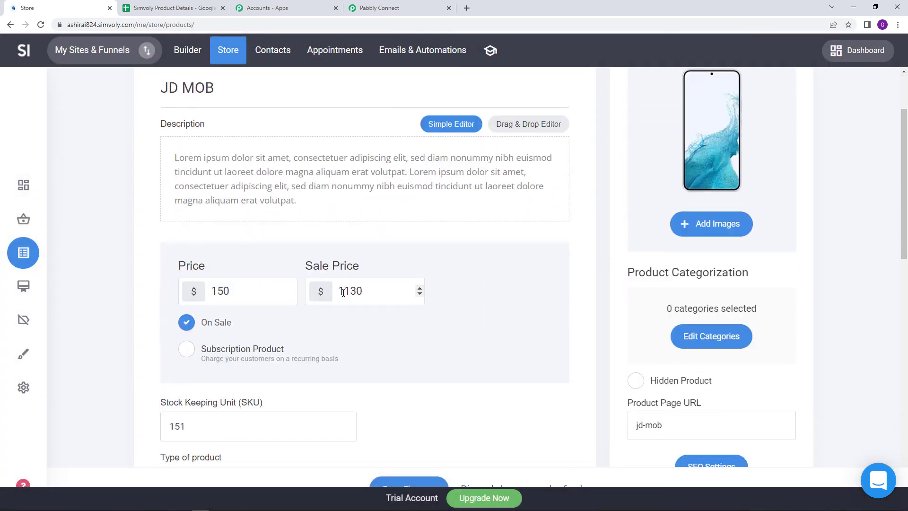
double_click(365, 291)
left_click(344, 290)
key("BackSpace")
left_click(416, 484)
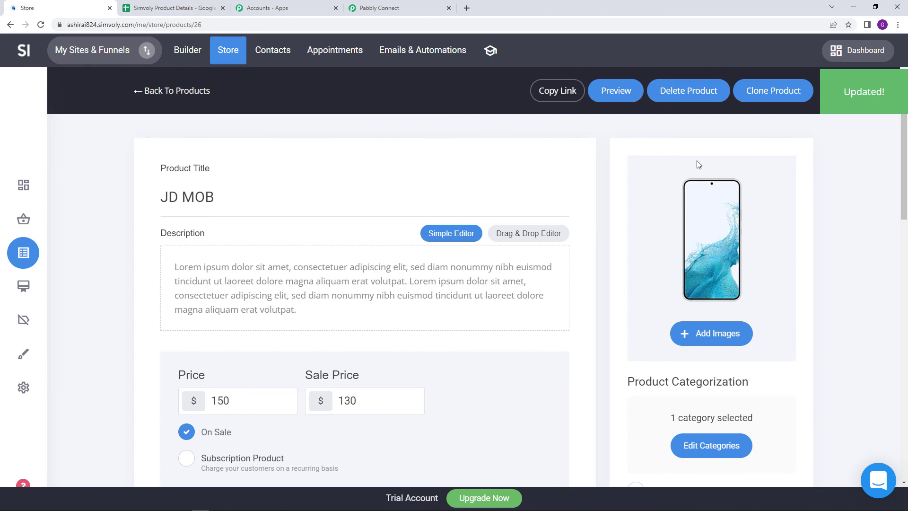
Check the JD MOB entry in the store's product list and its row in the Simvoly Product Details spreadsheet.
left_click(142, 92)
scroll(408, 229, "down", 2)
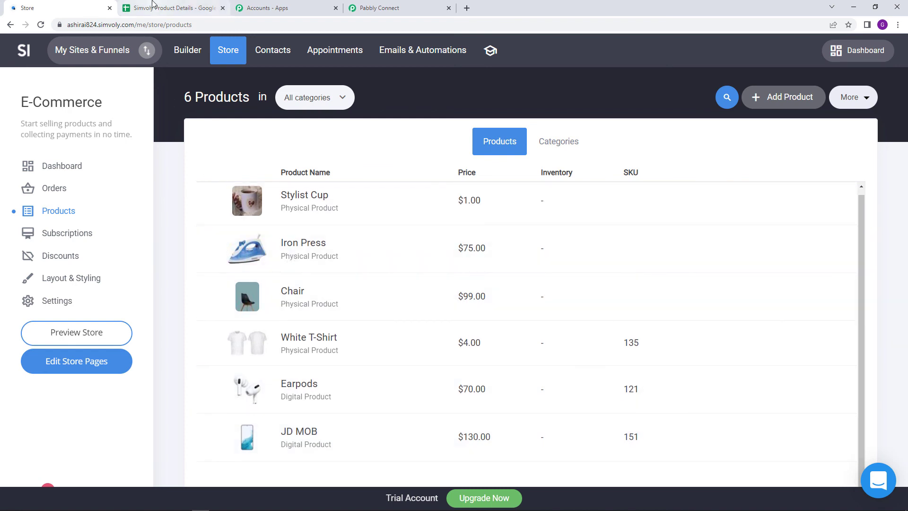
left_click(152, 4)
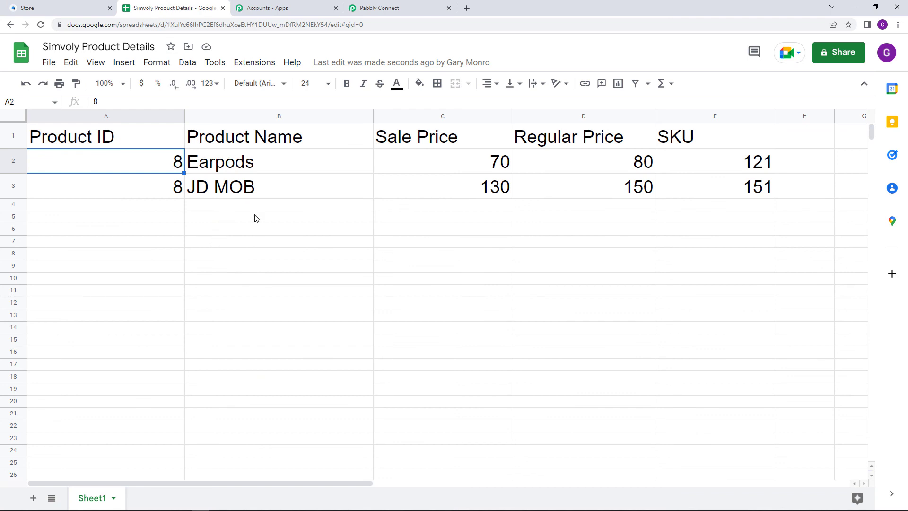
left_click(161, 196)
left_click(312, 190)
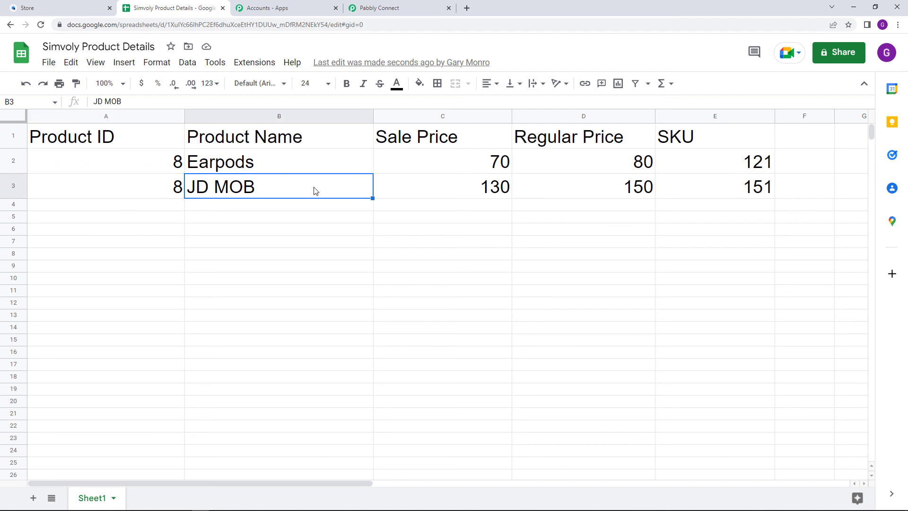
left_click(445, 180)
left_click(555, 182)
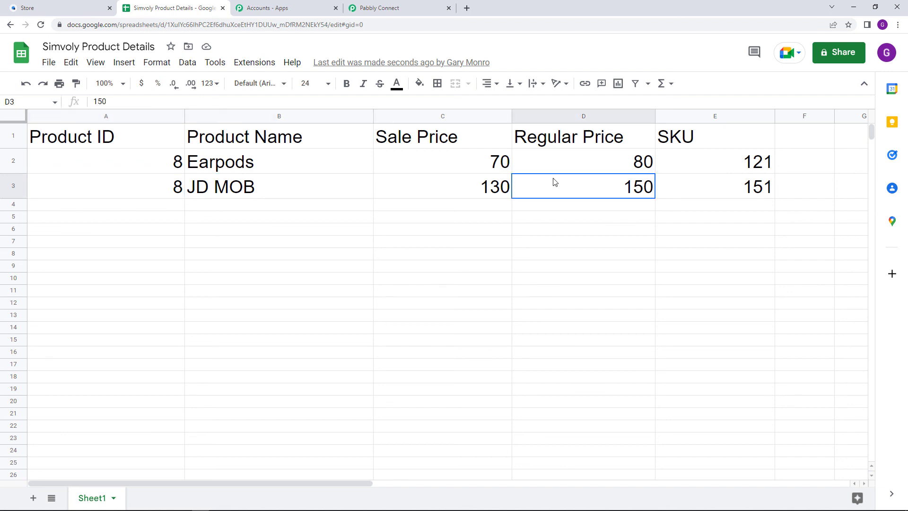
left_click(723, 184)
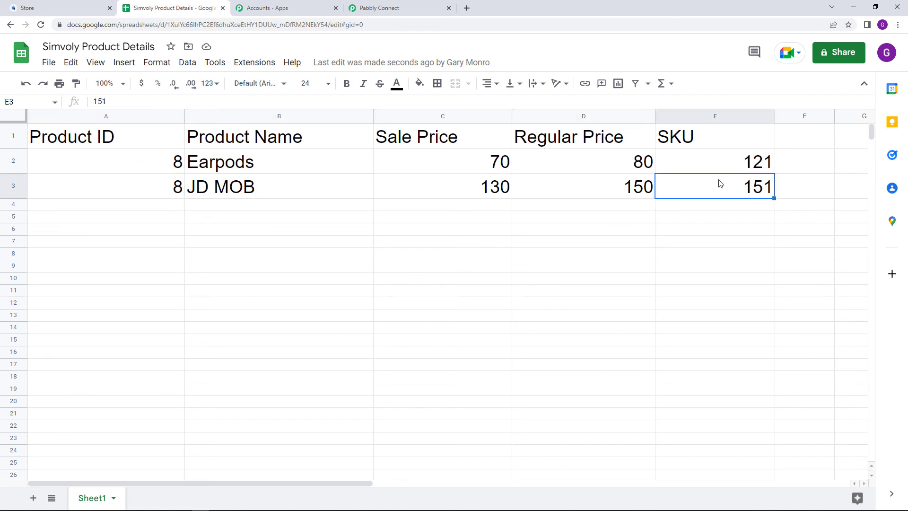
Switch to Pabbly Connect and open the share link for the Simvoly To Google Sheets Automation workflow.
left_click(413, 9)
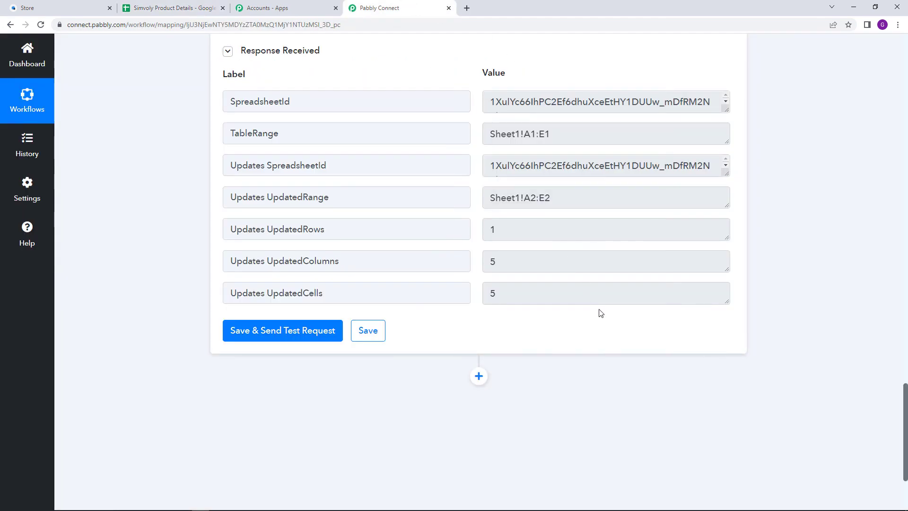
left_click_drag(904, 424, 904, 84)
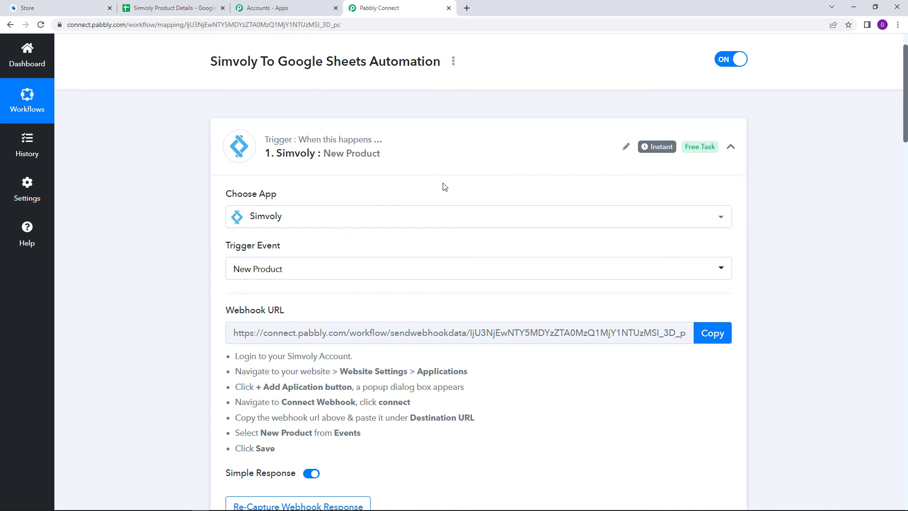
scroll(442, 163, "down", 1)
scroll(445, 163, "up", 1)
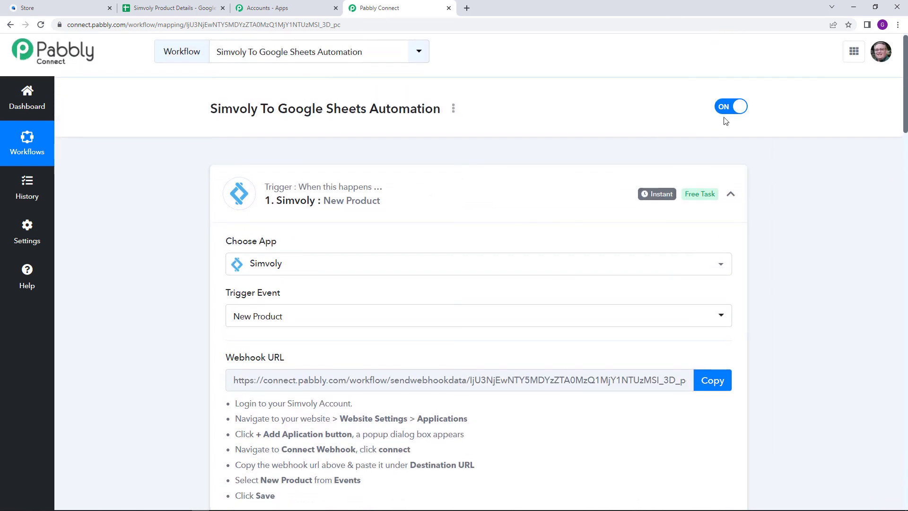
scroll(406, 220, "down", 1)
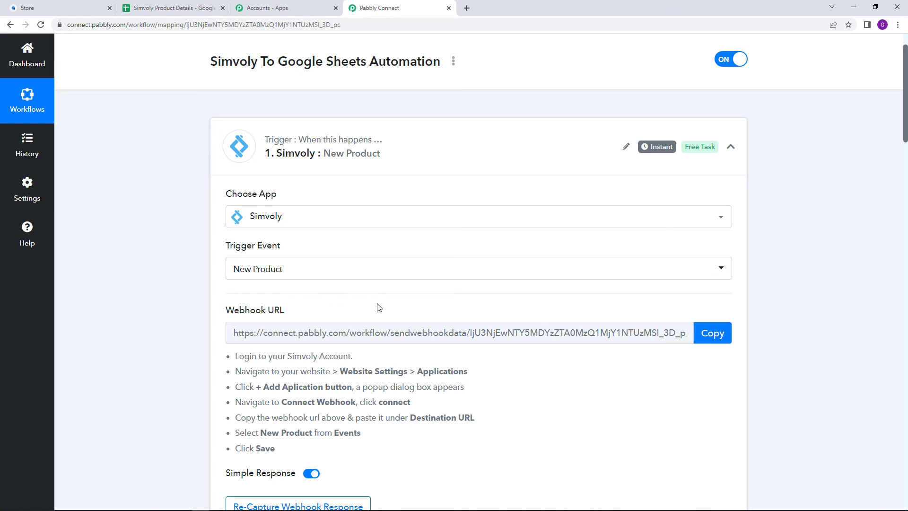
scroll(388, 303, "up", 1)
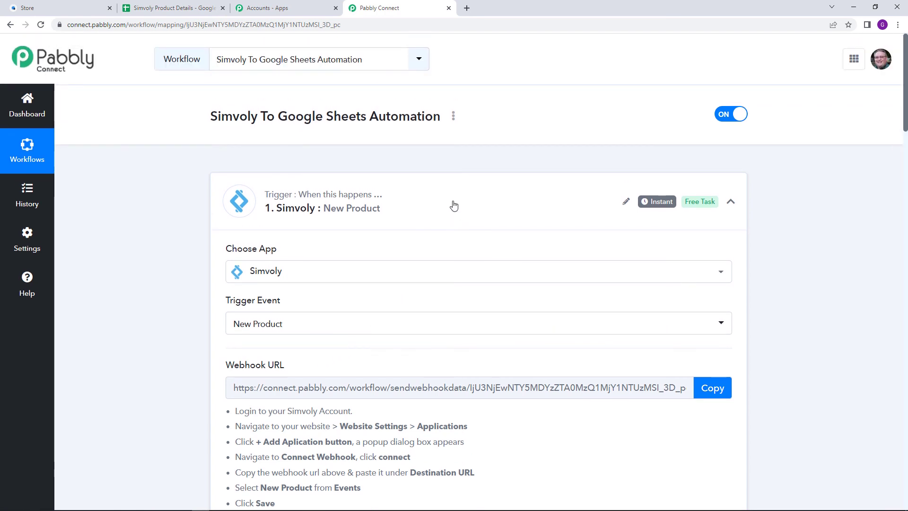
left_click(454, 118)
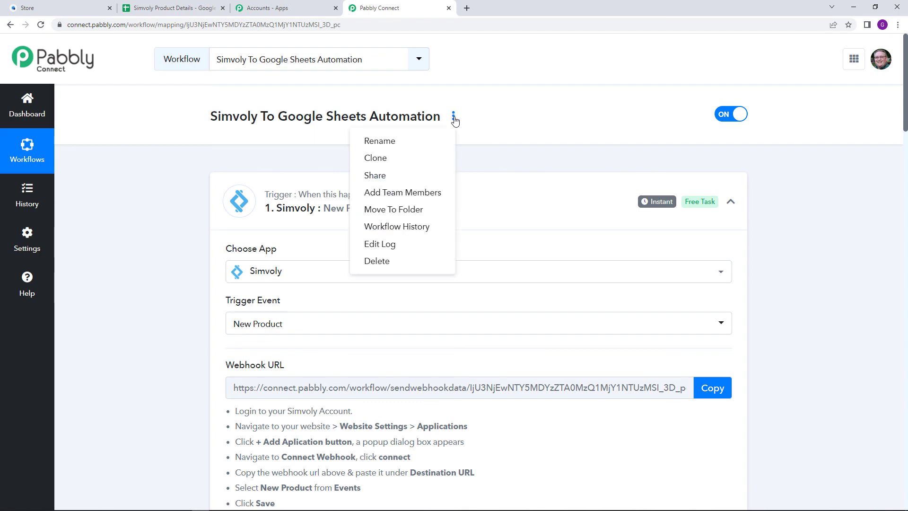
left_click(428, 176)
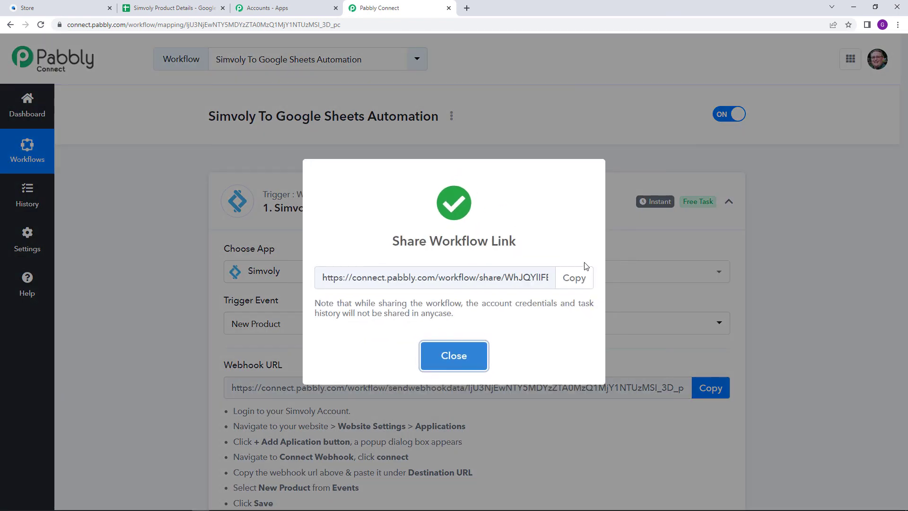